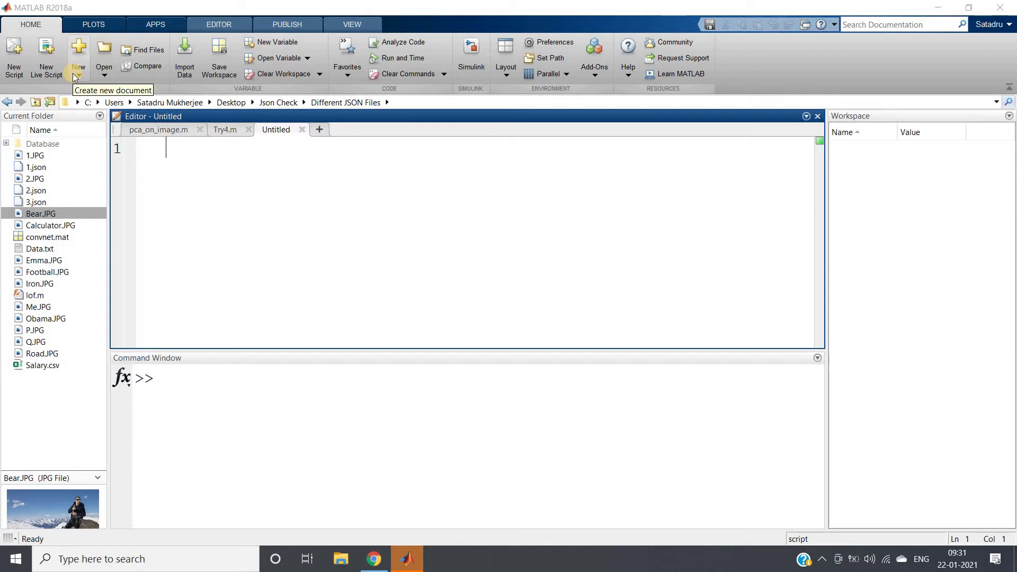
Create a new blank app, app1.mlapp, from the New menu on the HOME tab
left_click(72, 73)
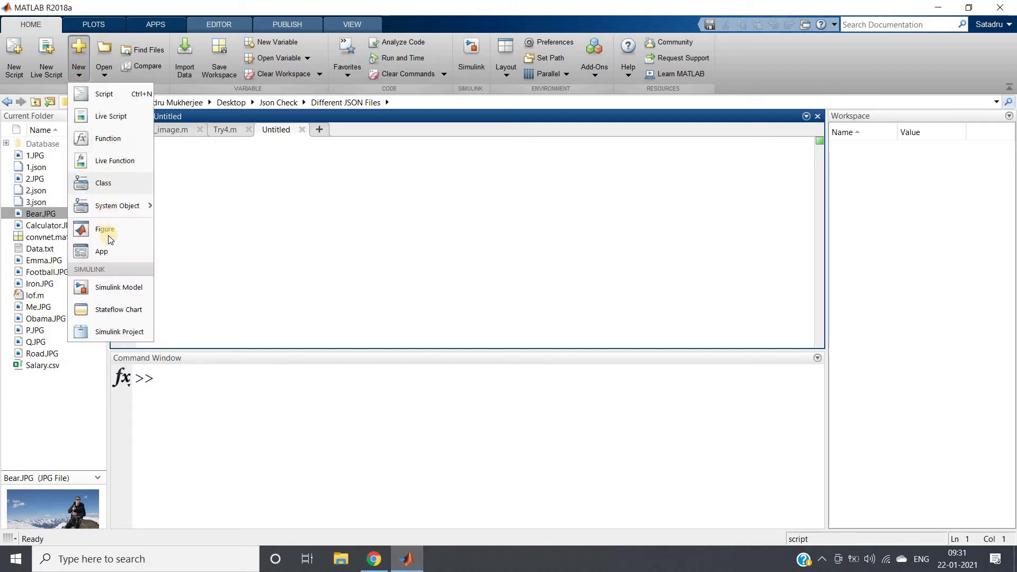
left_click(107, 256)
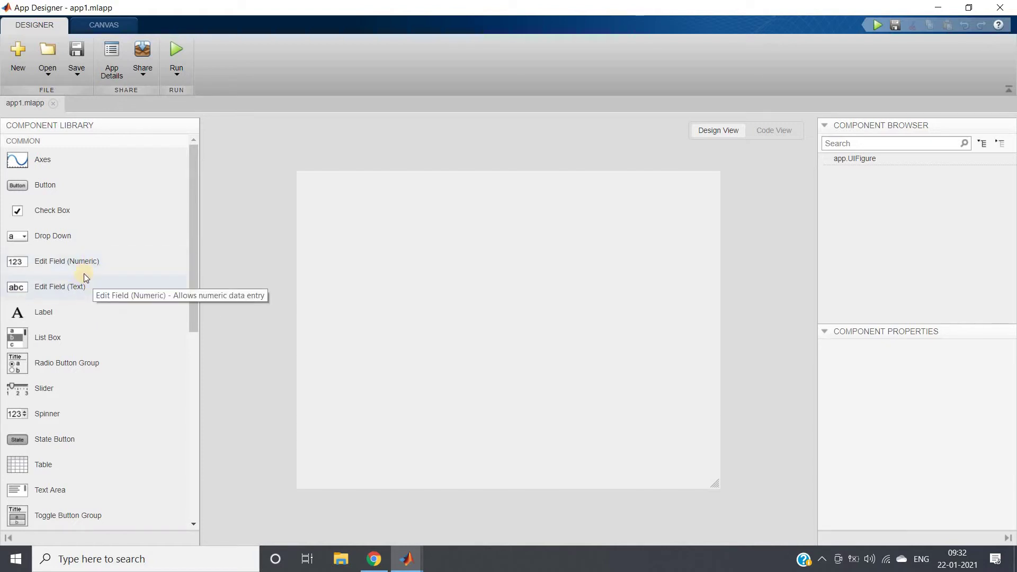
Place two numeric edit fields on the canvas, one above the other
mouse_move(46, 265)
left_mouse_down()
mouse_move(402, 306)
mouse_move(404, 278)
left_mouse_up()
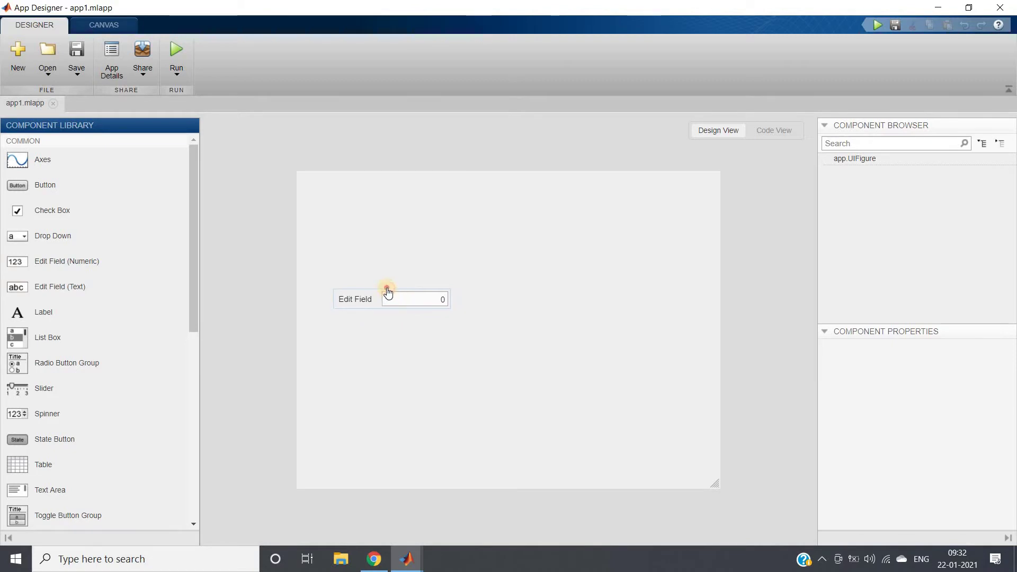
left_click_drag(466, 270, 463, 252)
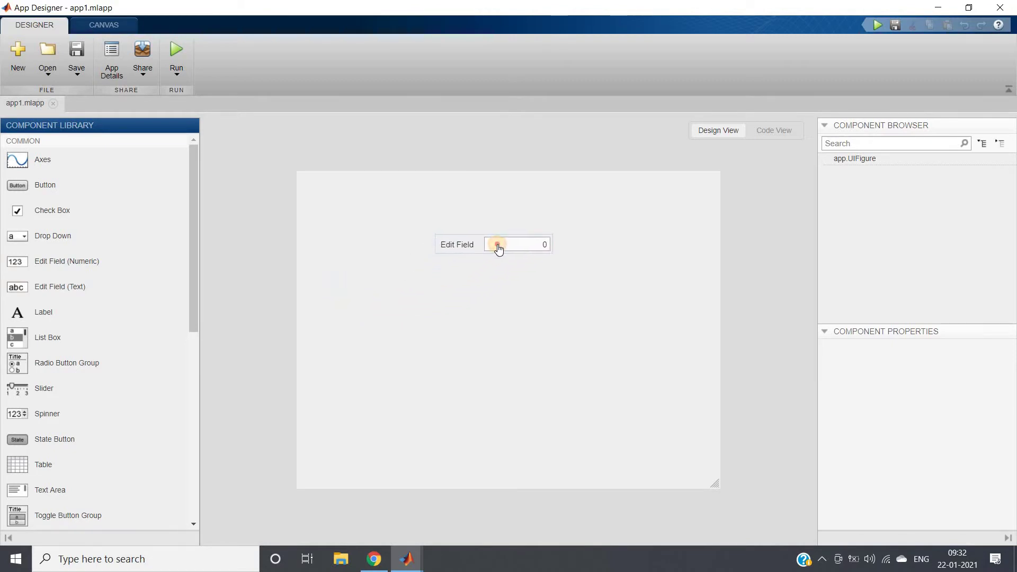
left_click_drag(48, 265, 499, 343)
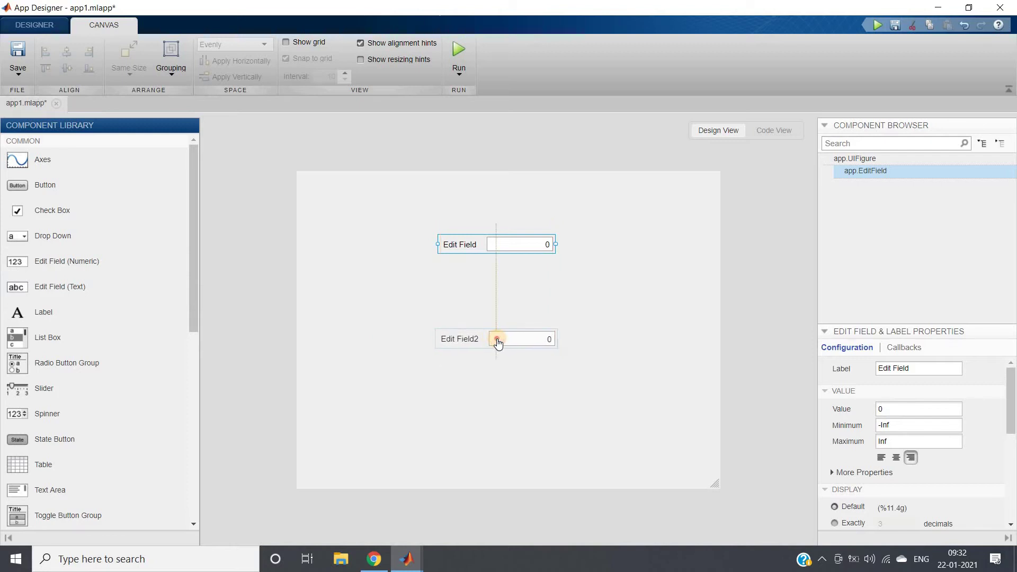
left_click_drag(475, 300, 475, 300)
Label the first numeric field 'Enter the First Value'
double_click(462, 245)
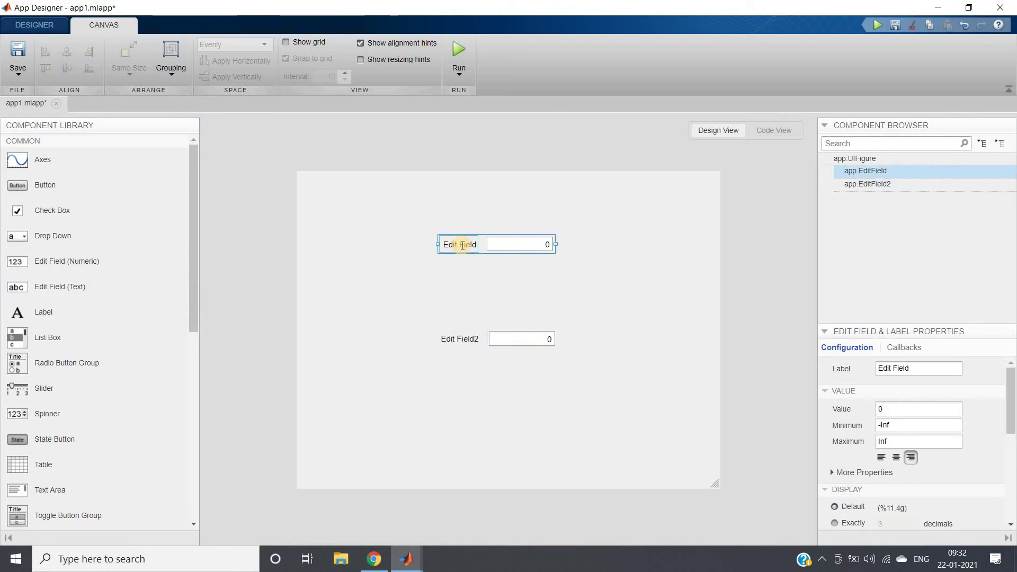
type("E")
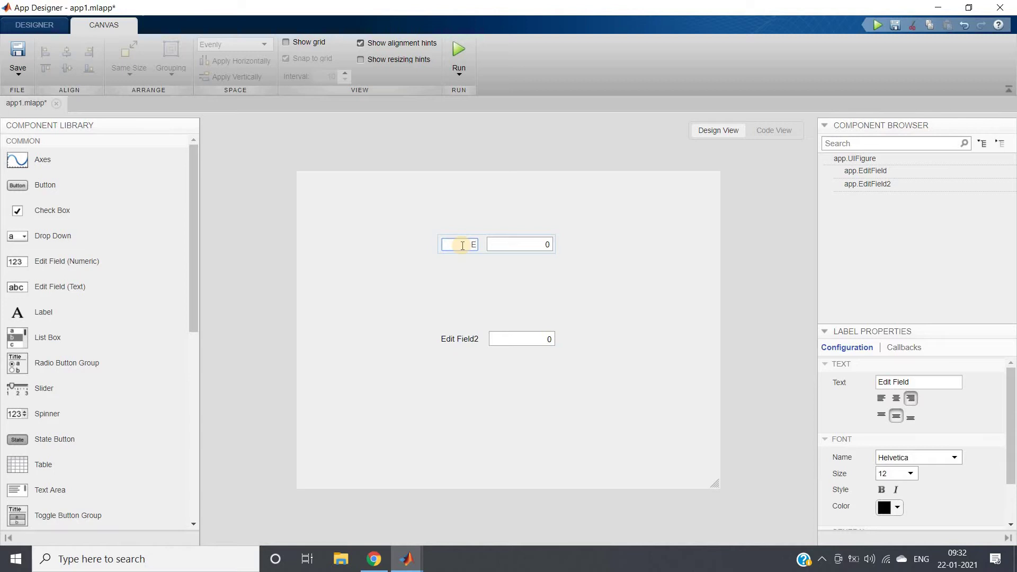
key("BackSpace")
key("BackSpace")
key("BackSpace")
type("the")
type(" Fir")
type("st Valu")
type("e")
key("Return")
Label the second numeric field 'Enter the Second Value'
left_click(484, 313)
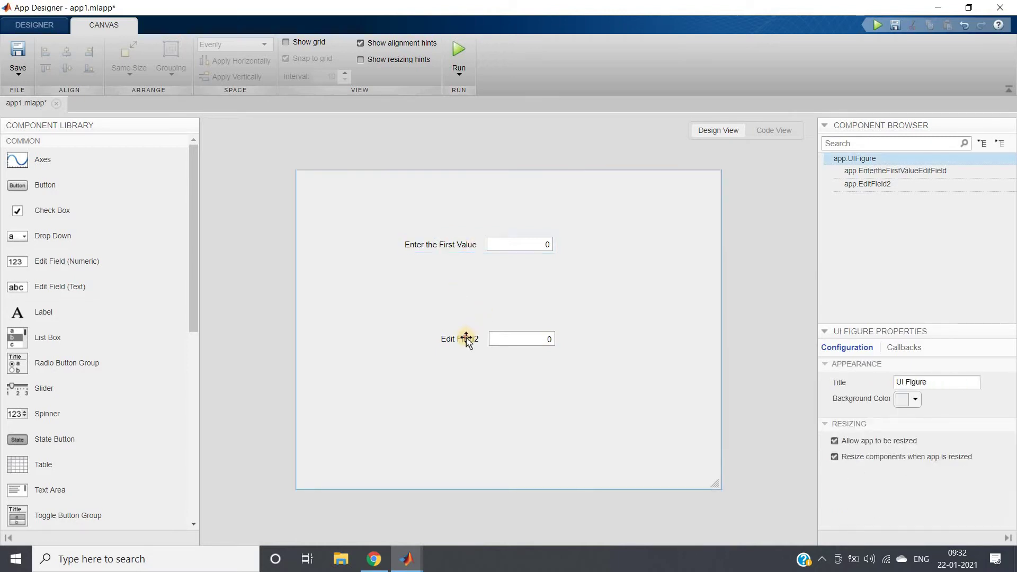
double_click(465, 339)
type("En")
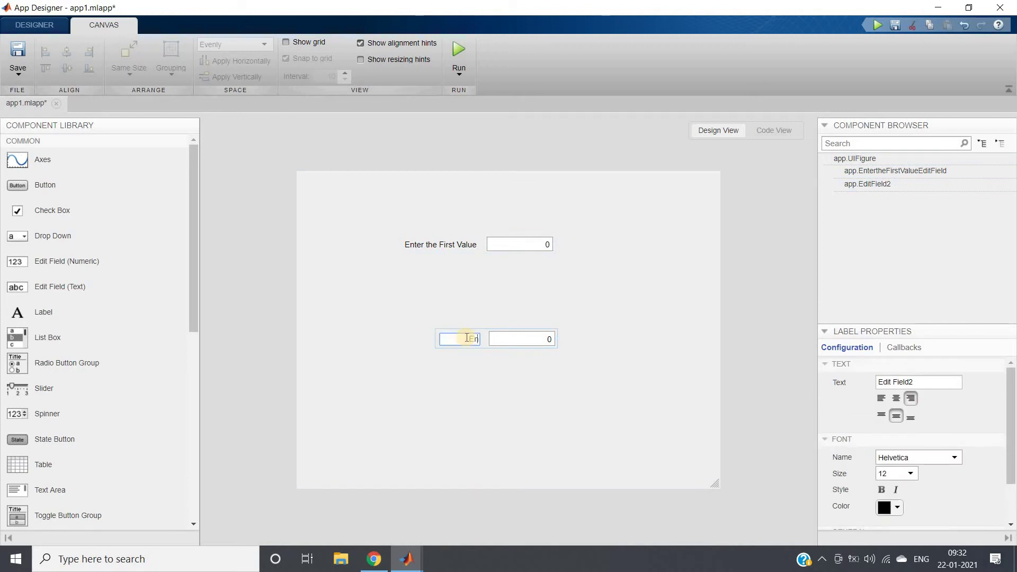
type("ter the ")
type("Seocnd")
key("BackSpace")
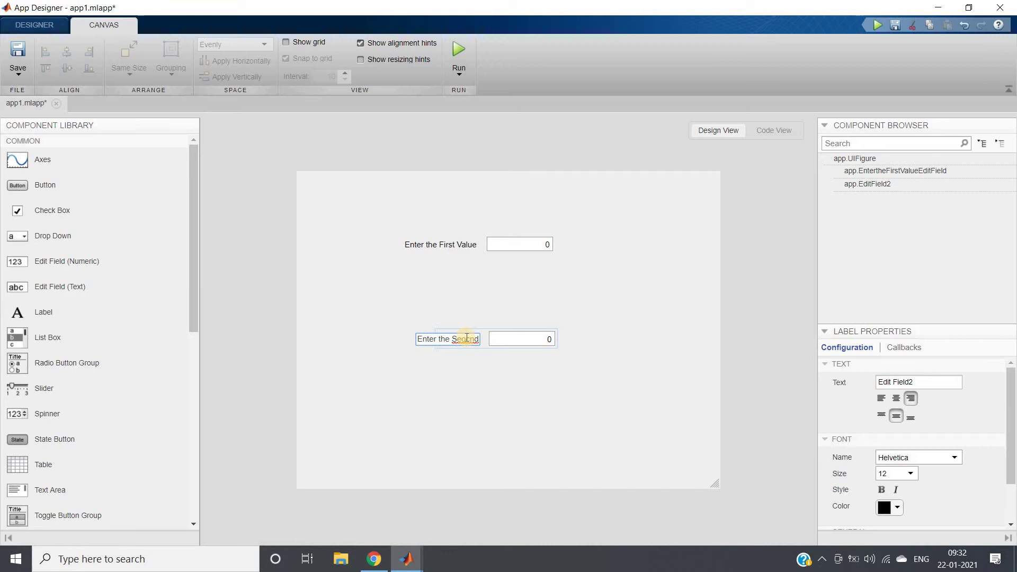
key("BackSpace")
key("BackSpace")
key("BackSpace")
type("cond")
type(" Value")
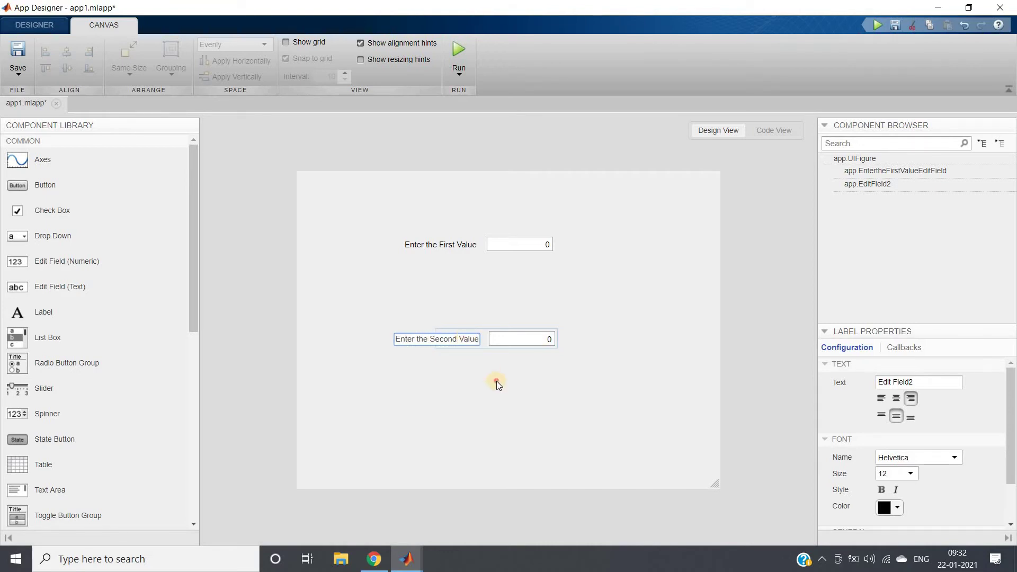
left_click(497, 380)
left_click(339, 347)
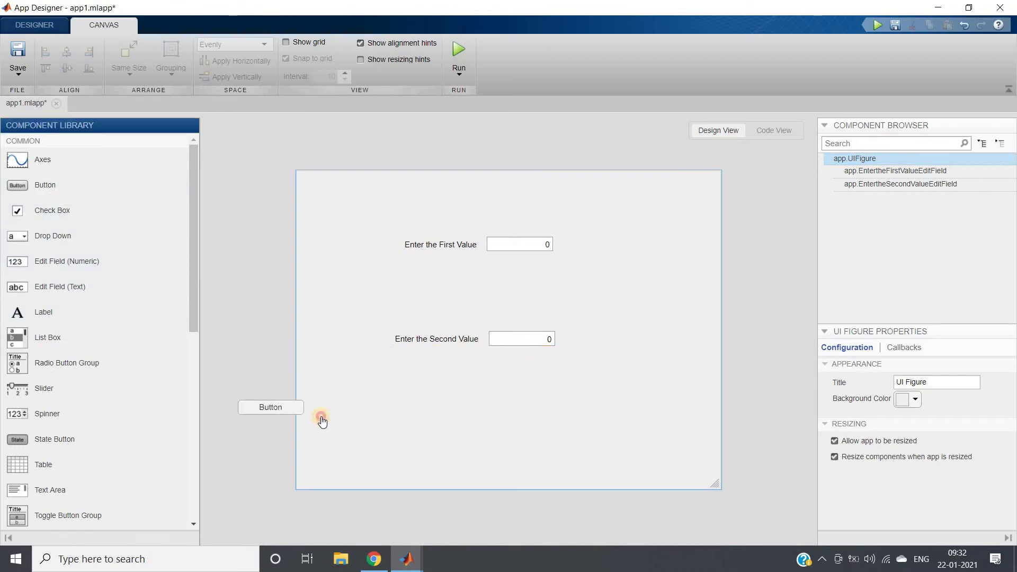
Add a row of three aligned buttons below the second input field
left_click_drag(272, 412, 351, 398)
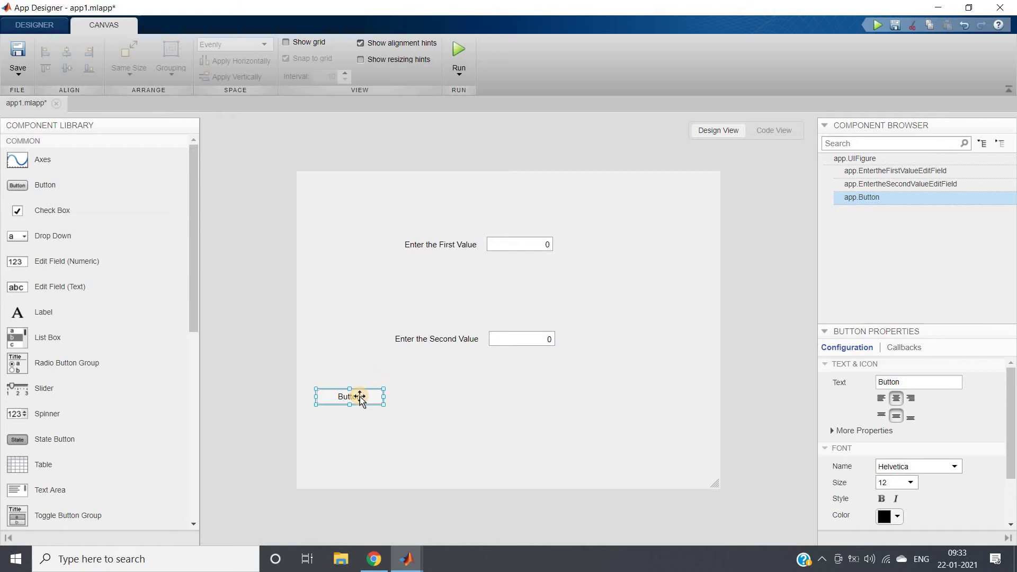
left_click(437, 395)
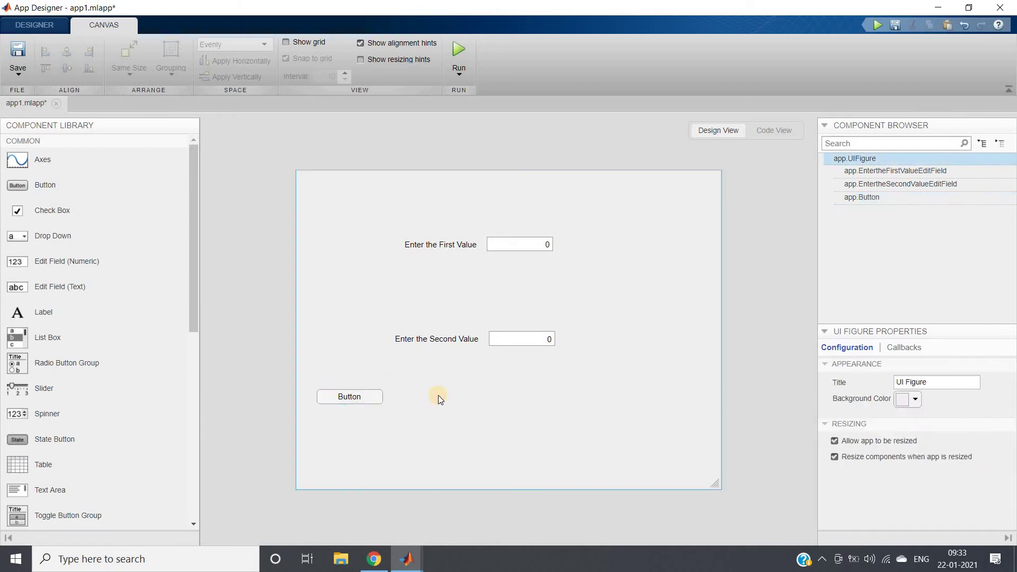
key("ctrl+v")
key("ctrl+v")
left_click_drag(375, 424, 633, 388)
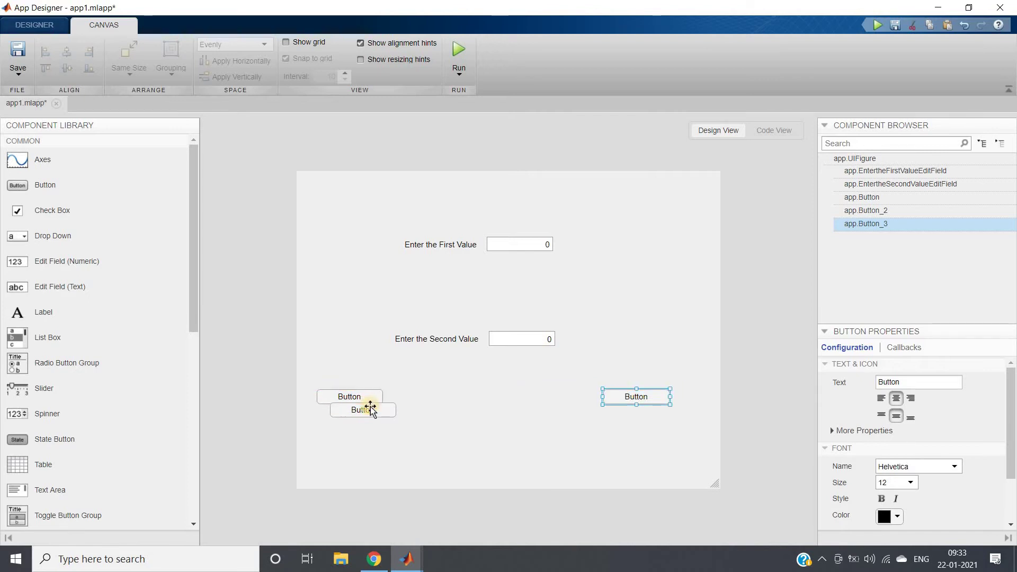
left_click_drag(372, 410, 402, 410)
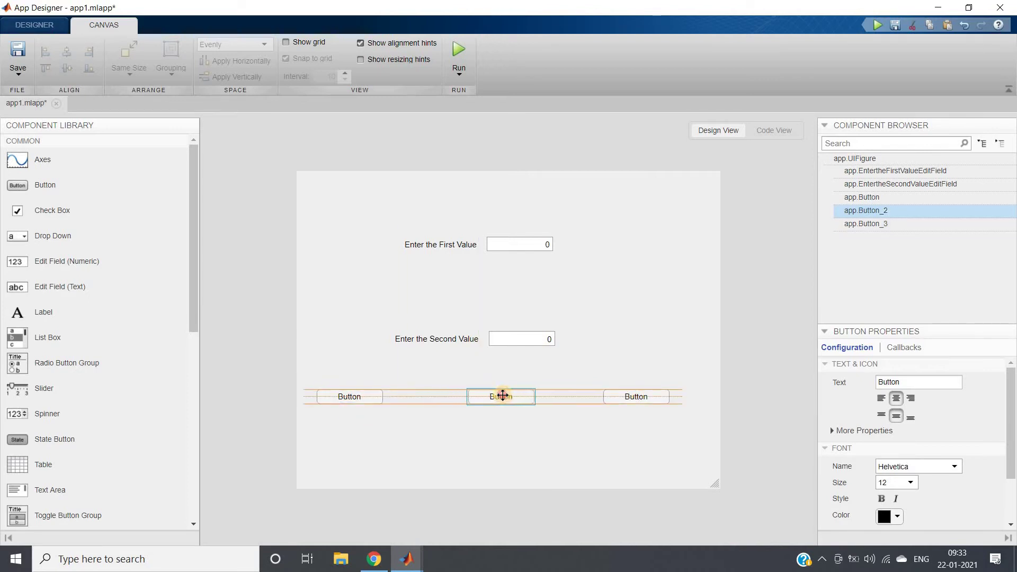
left_click_drag(493, 395, 501, 396)
left_click(398, 269)
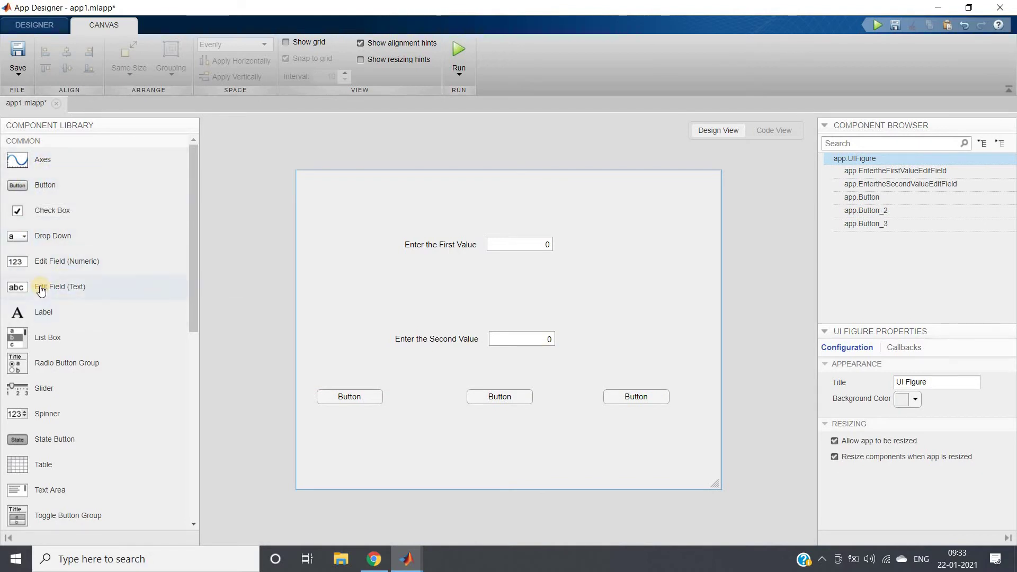
Add a numeric field below the buttons labelled 'Result'
mouse_move(40, 271)
left_mouse_down()
mouse_move(517, 459)
mouse_move(507, 461)
left_mouse_up()
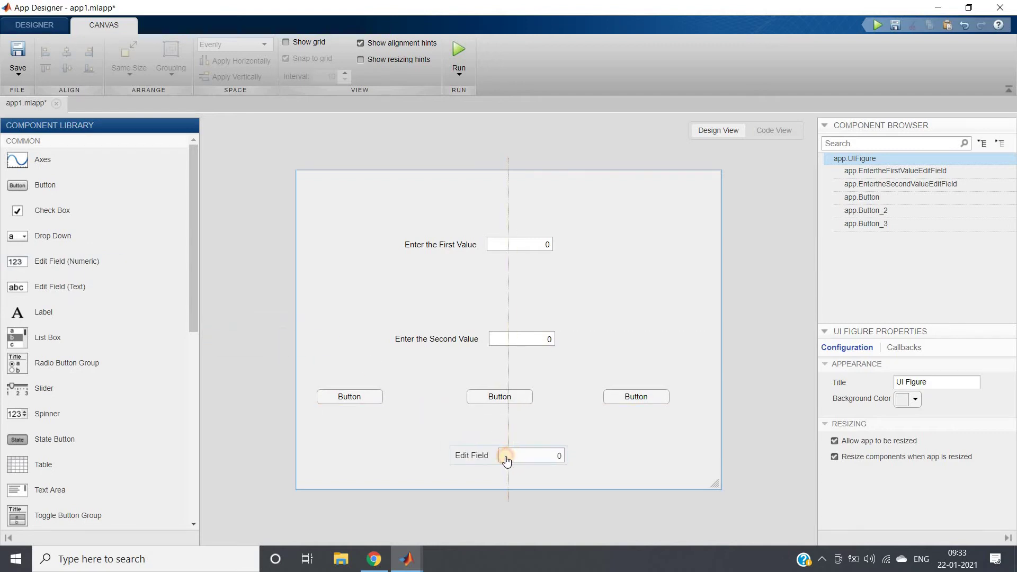
left_click(593, 438)
double_click(479, 457)
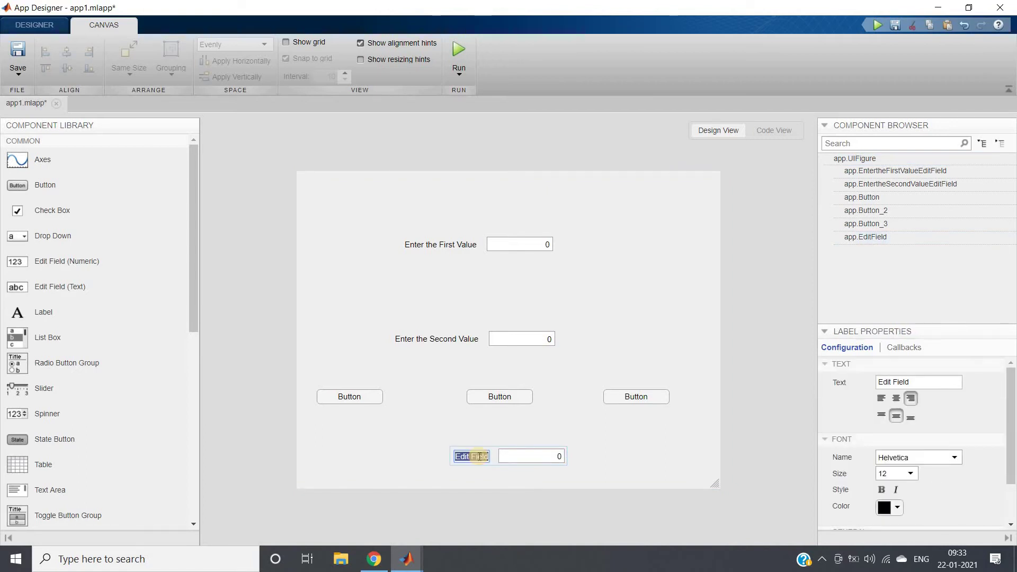
key("BackSpace")
type("Result")
key("Return")
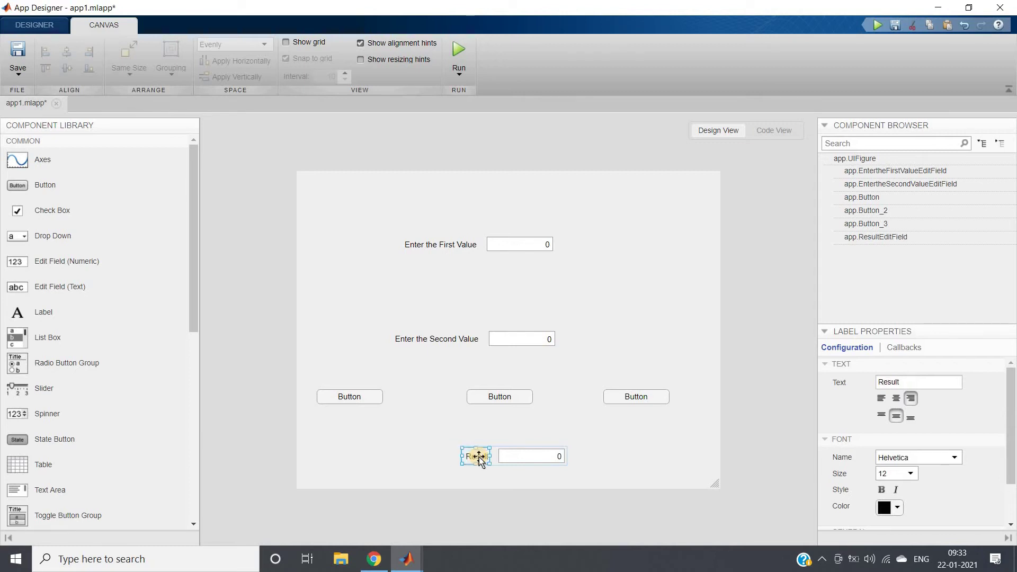
Set the left and middle button texts to 'Add' and 'Subtract'
left_click(392, 398)
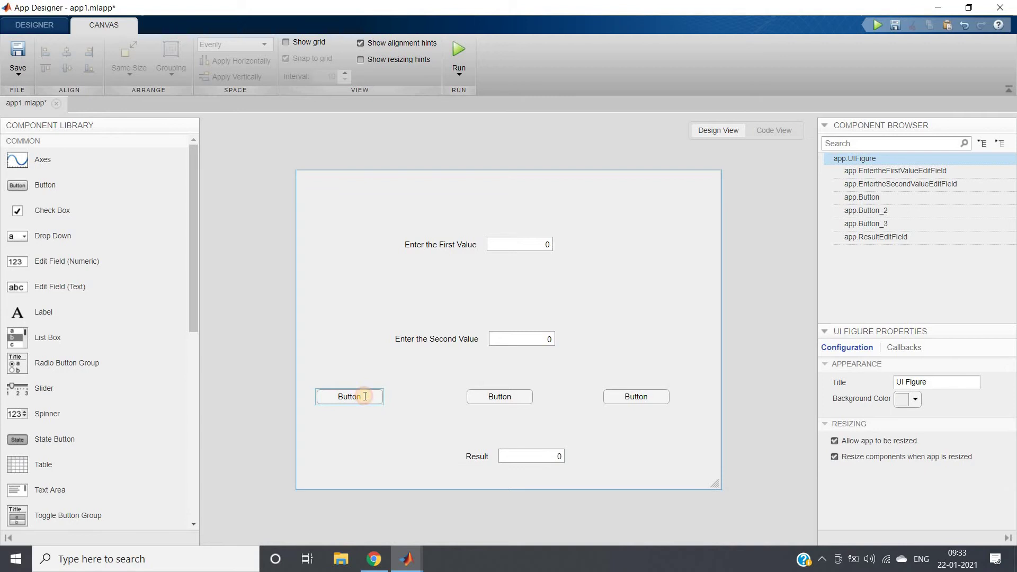
double_click(365, 397)
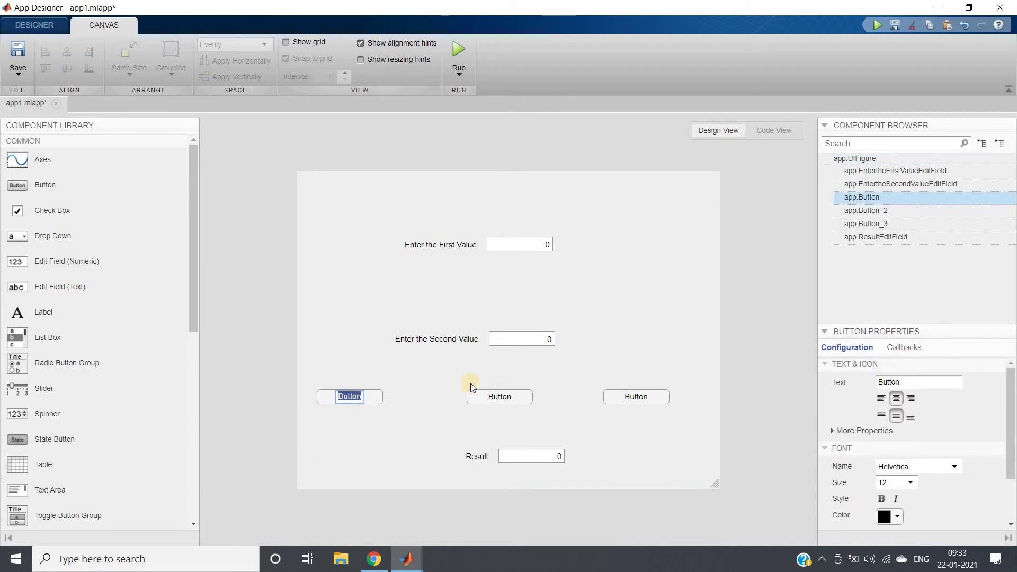
left_click(889, 383)
type("Add")
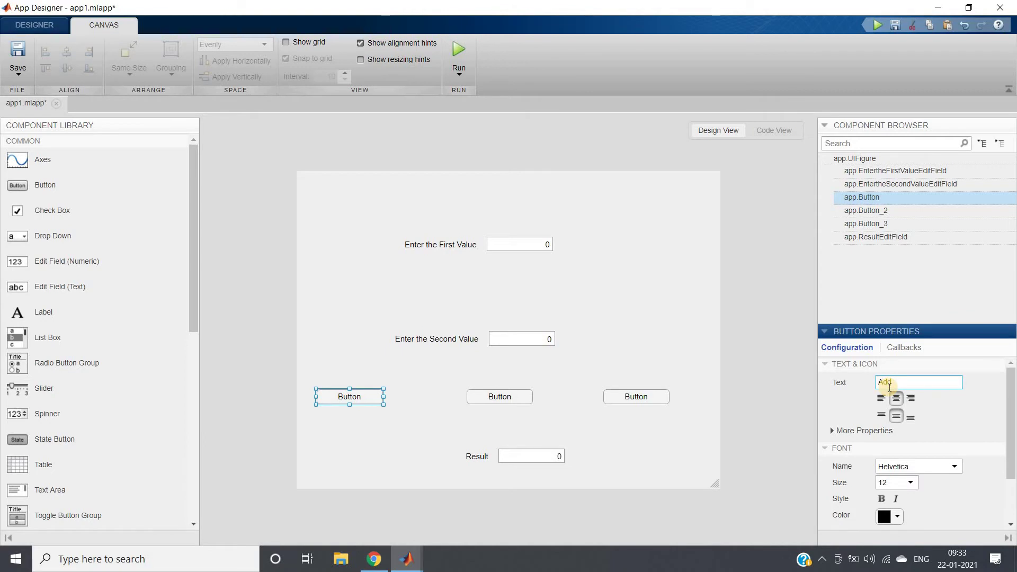
key("Return")
left_click(507, 401)
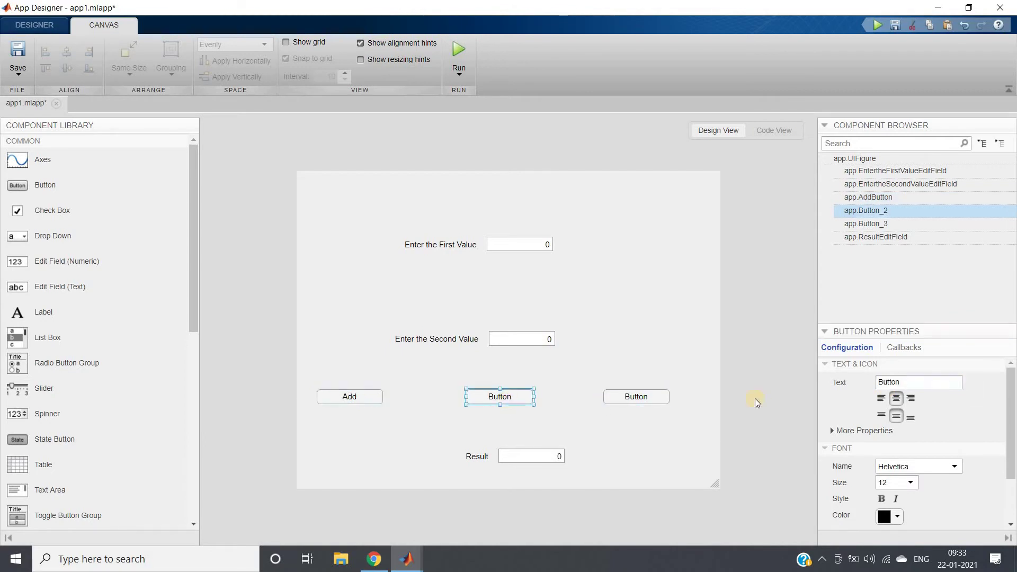
left_click(892, 383)
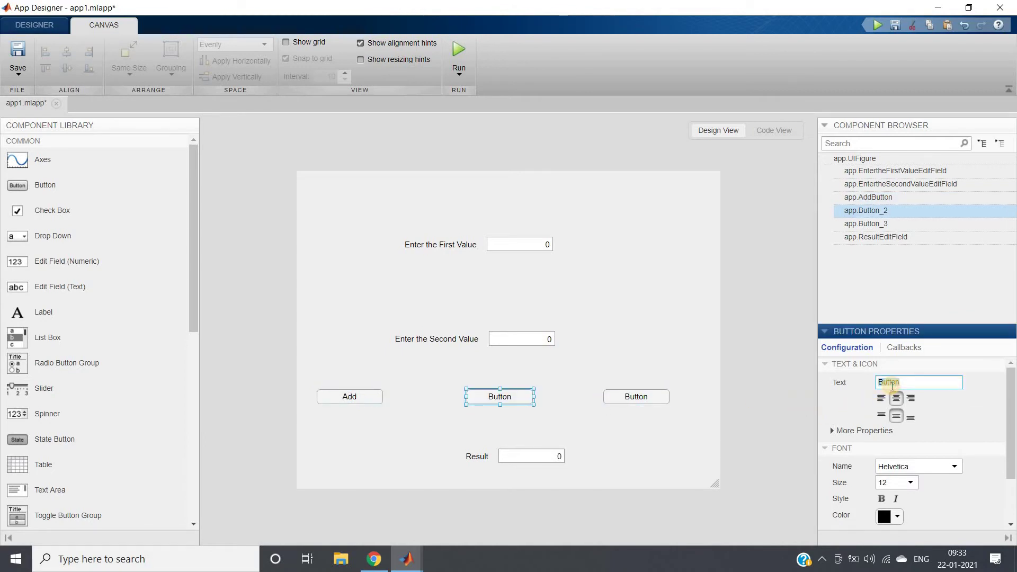
type("Subtrac")
key("Return")
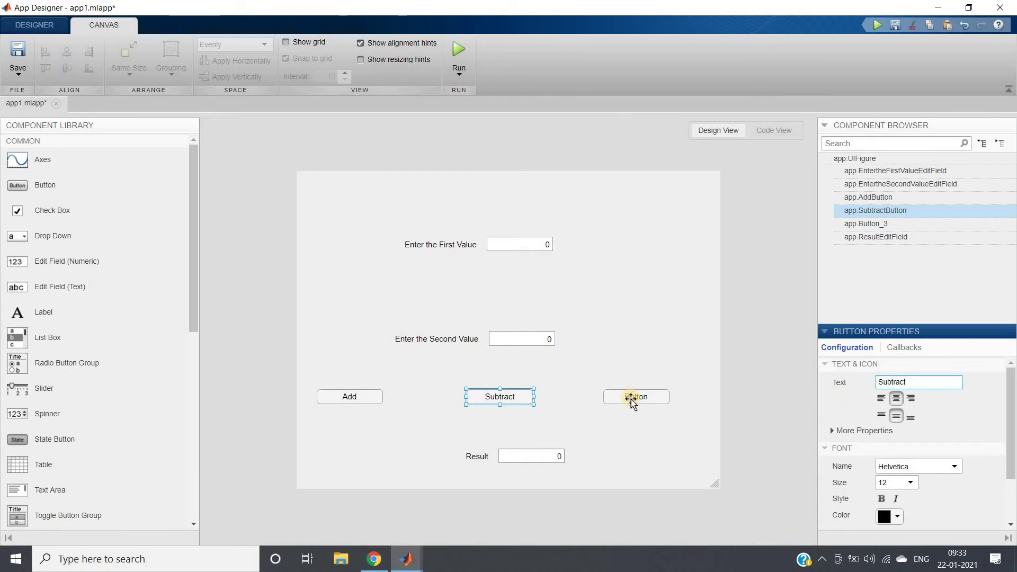
Set the right button's Text property to 'Multiply'
double_click(632, 398)
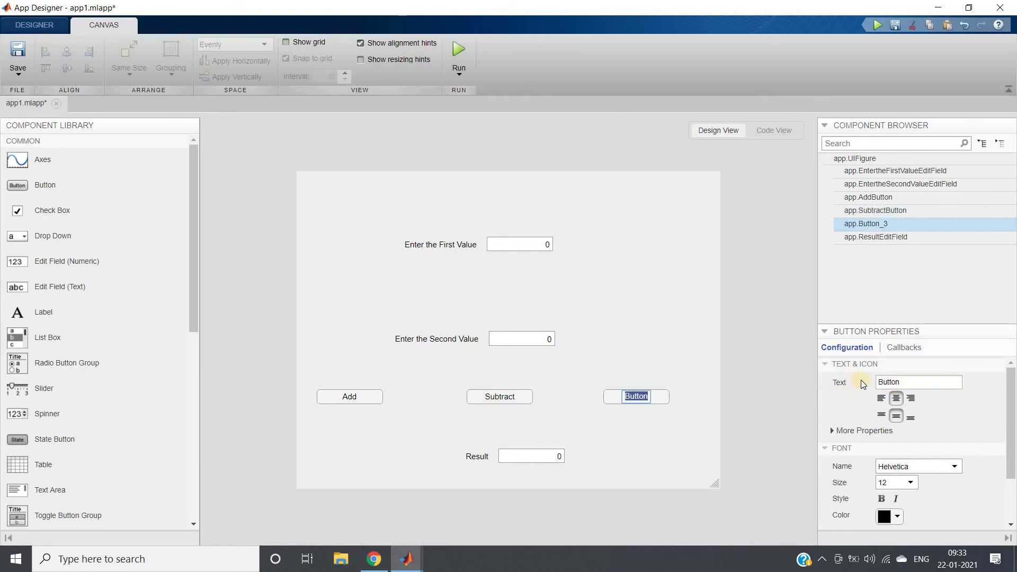
double_click(894, 381)
type("ultiply")
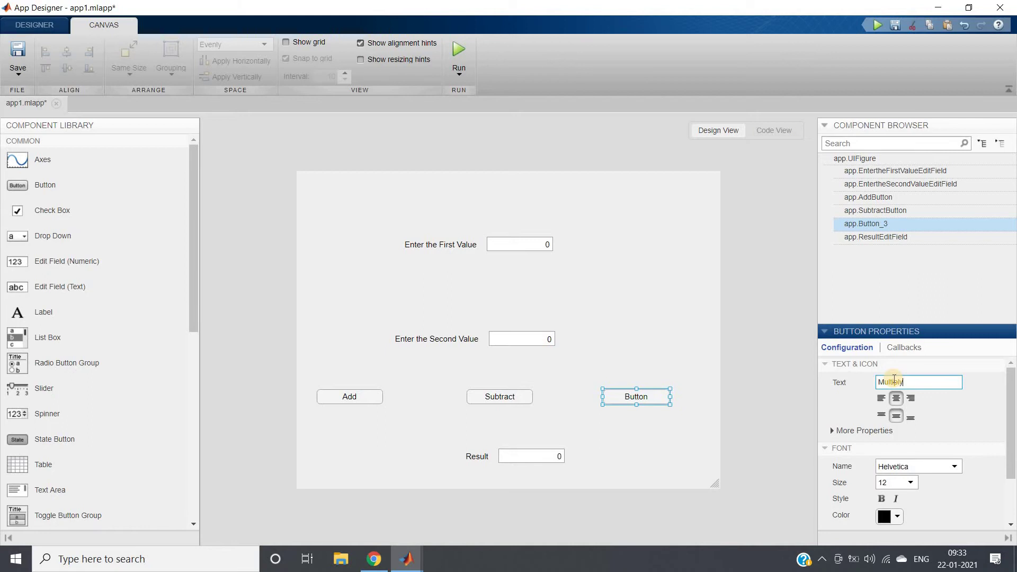
key("Return")
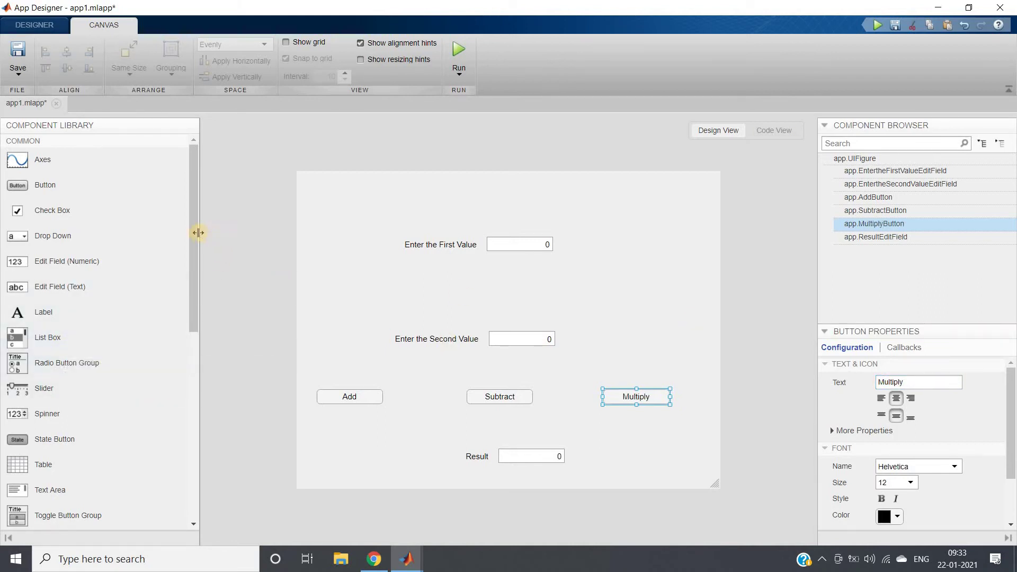
Place a 'Simple Calculator' label at the top centre of the canvas
left_click_drag(194, 232, 202, 428)
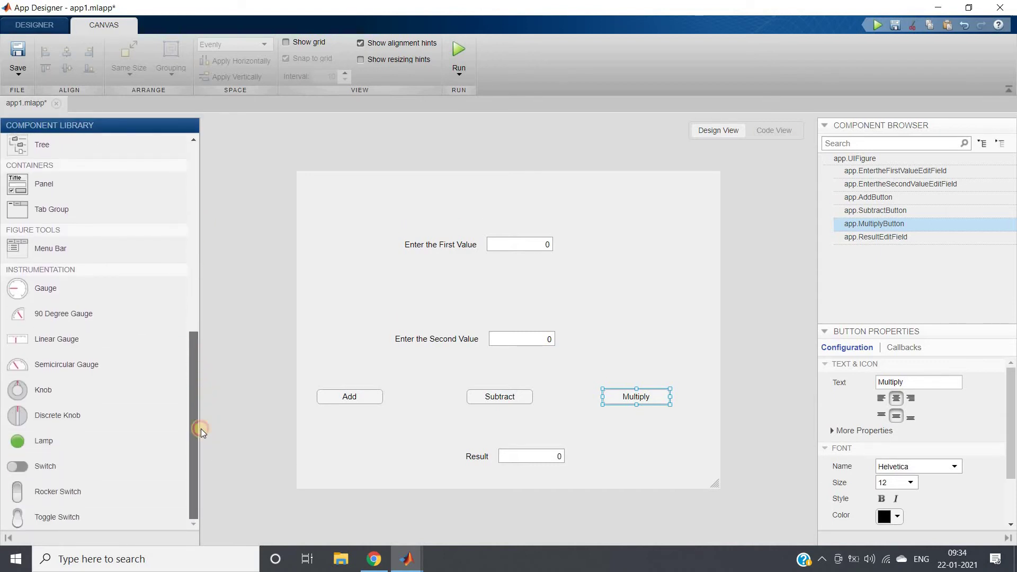
scroll(179, 281, "up", 5)
scroll(177, 272, "up", 4)
scroll(176, 263, "up", 2)
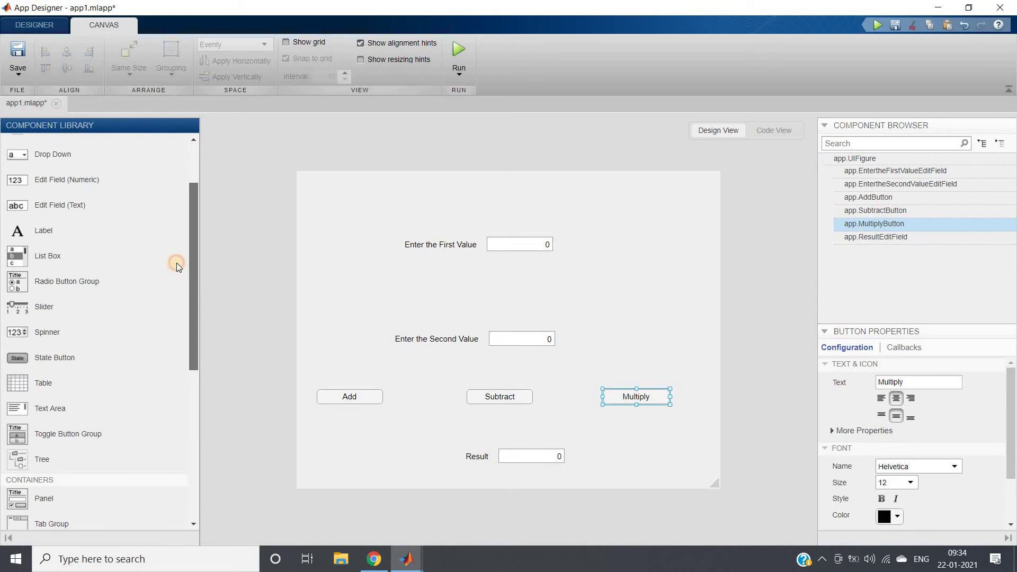
scroll(176, 262, "up", 1)
scroll(176, 262, "up", 1)
scroll(177, 256, "up", 1)
scroll(176, 256, "up", 1)
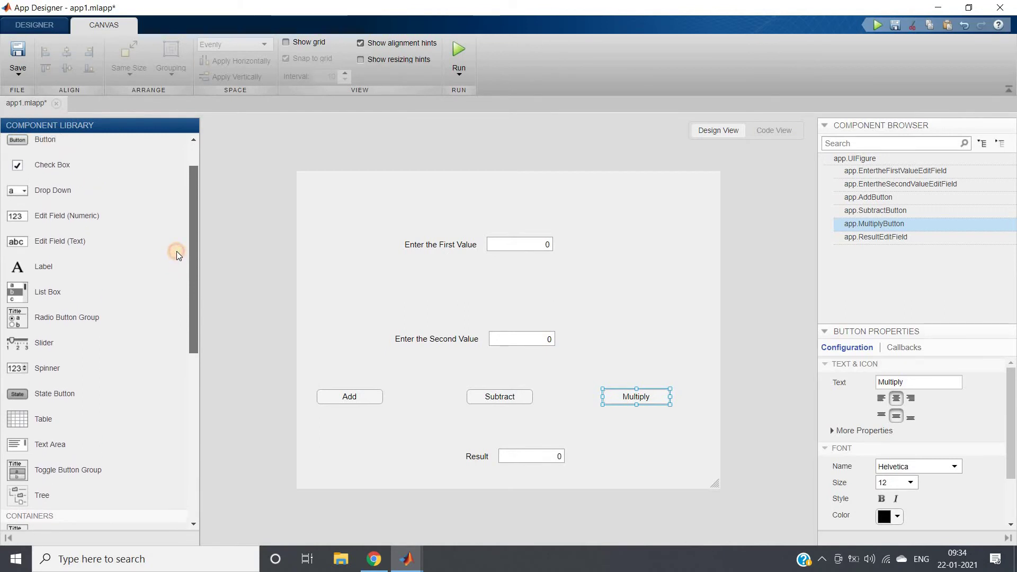
scroll(176, 251, "up", 1)
scroll(170, 218, "up", 2)
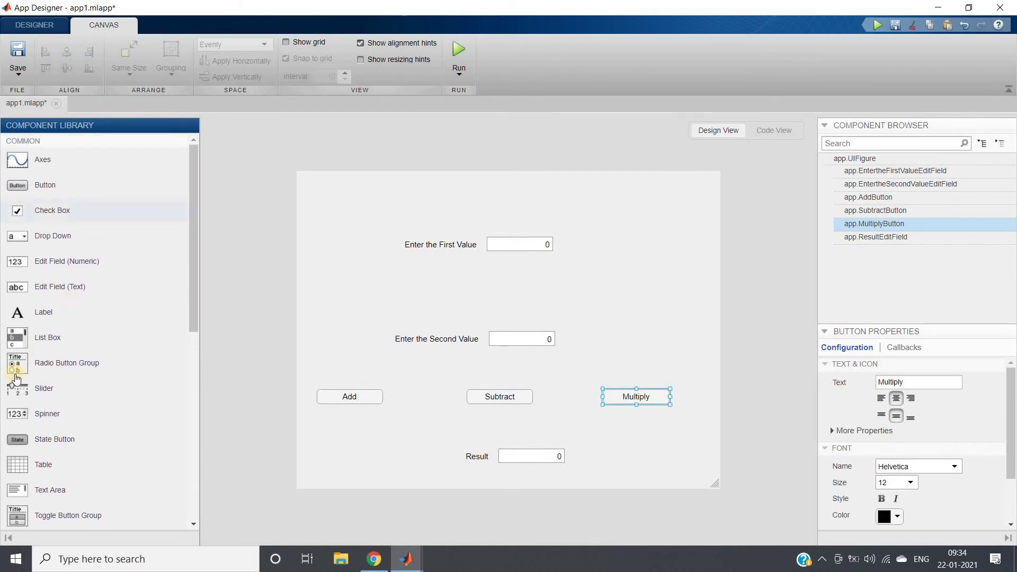
left_click_drag(25, 317, 491, 197)
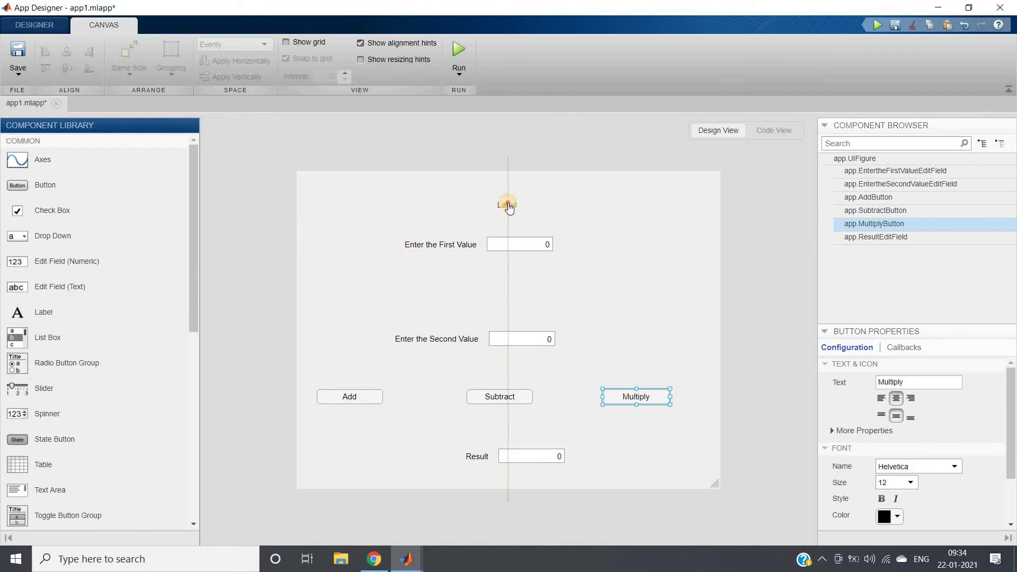
left_click_drag(491, 196, 509, 204)
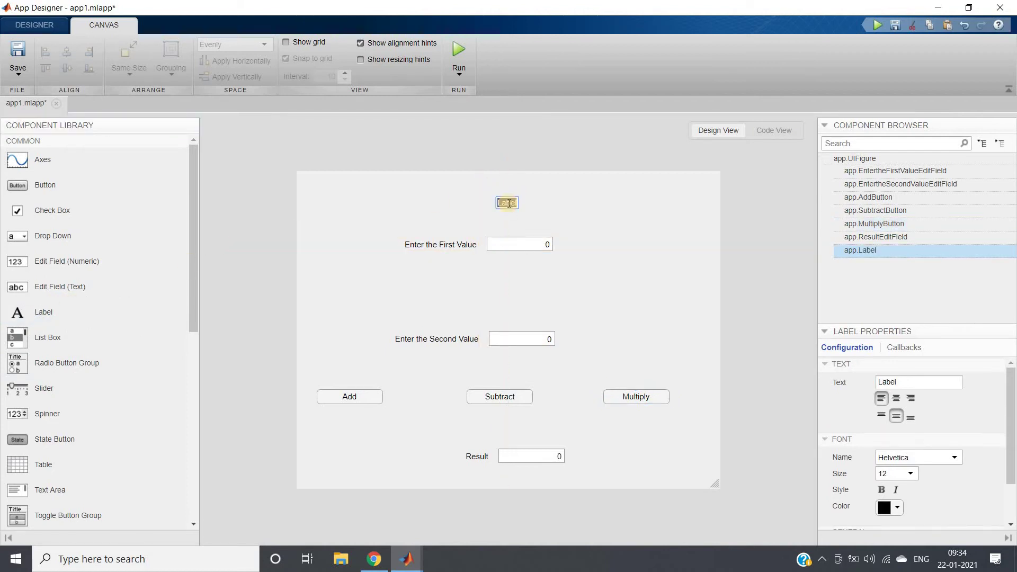
type("Simple Calculat")
type("or")
key("Return")
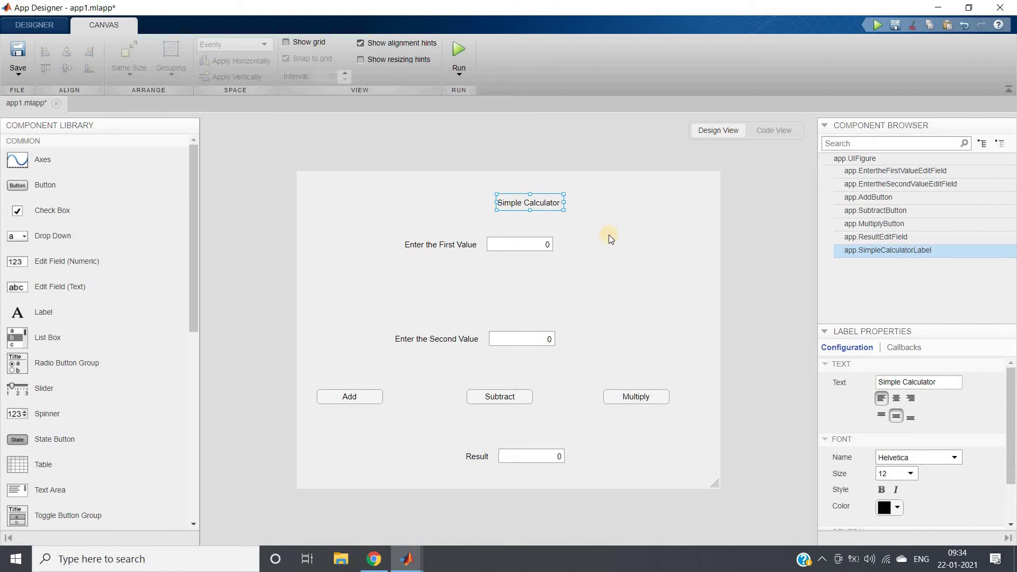
left_click(625, 244)
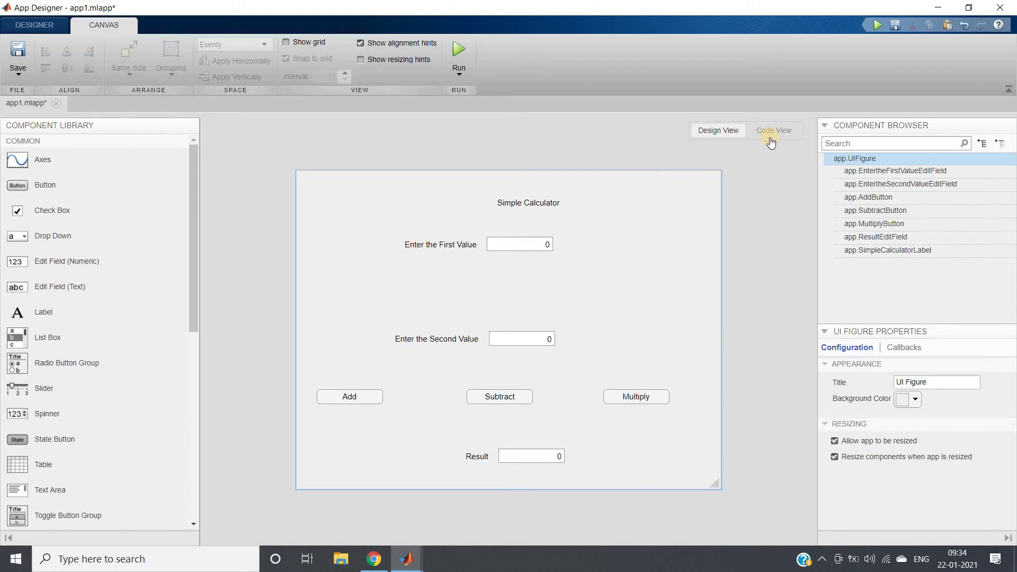
Add a ButtonPushedFcn callback to the Add button
left_click(361, 396)
right_click(360, 395)
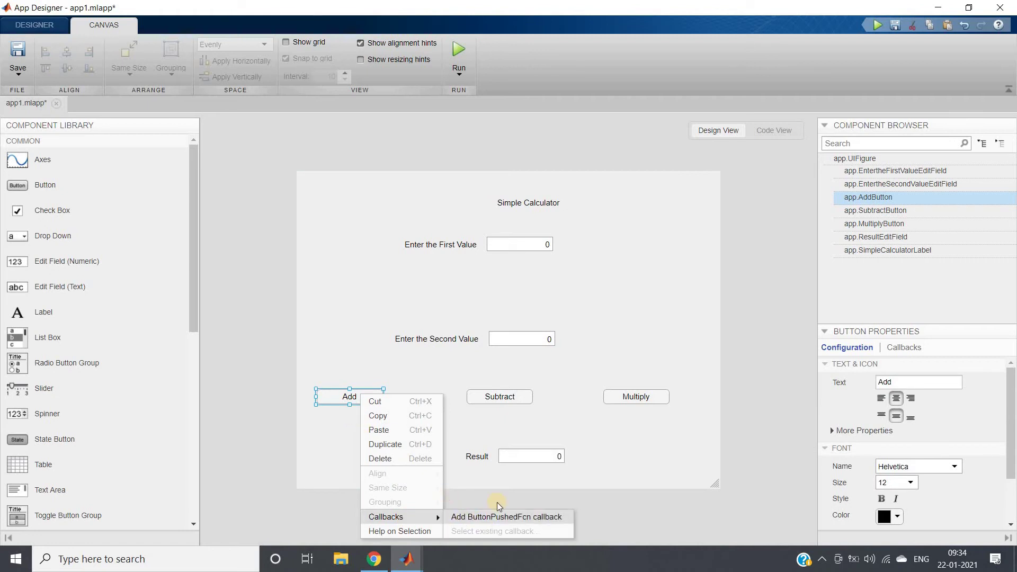
mouse_move(398, 516)
left_click(475, 517)
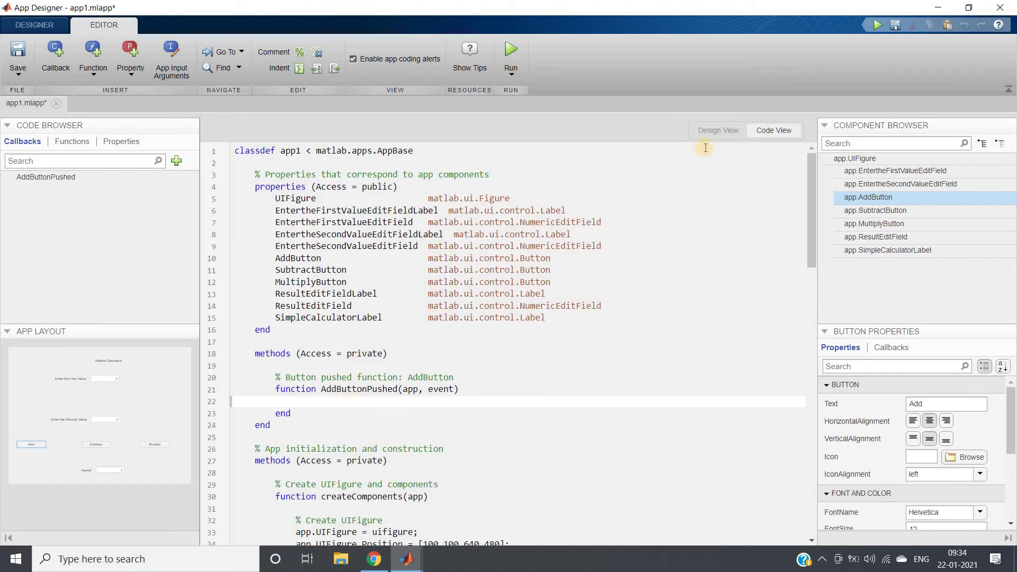
left_click(710, 132)
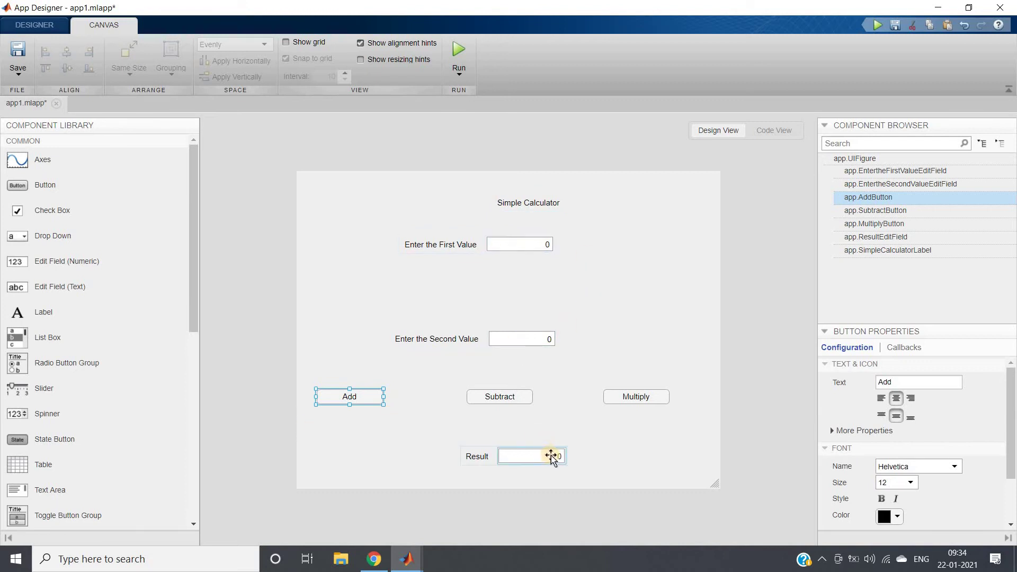
left_click(774, 131)
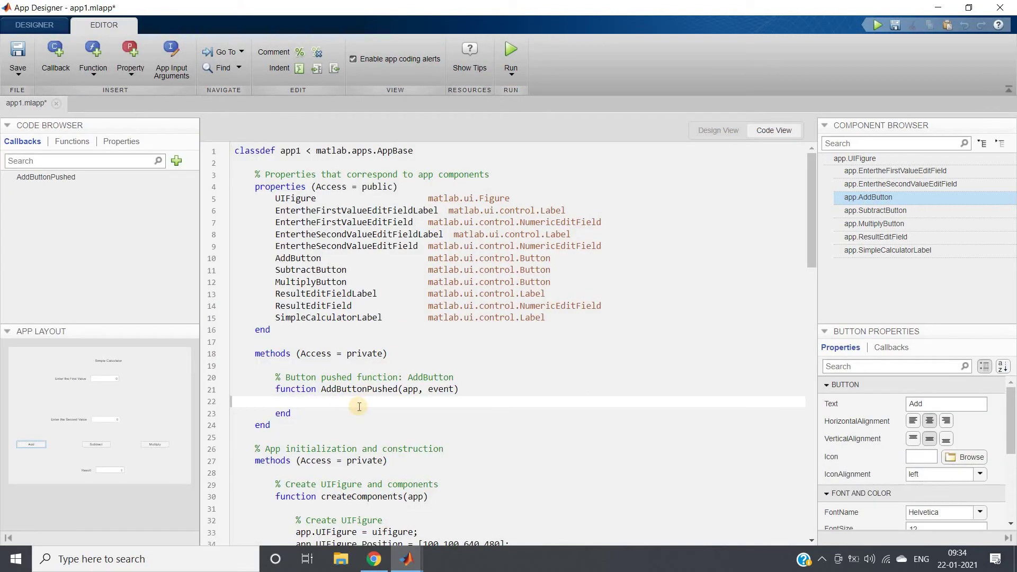
Write a line assigning the First Value edit field's Value to a
type("a=")
type("app.Edi")
type("t")
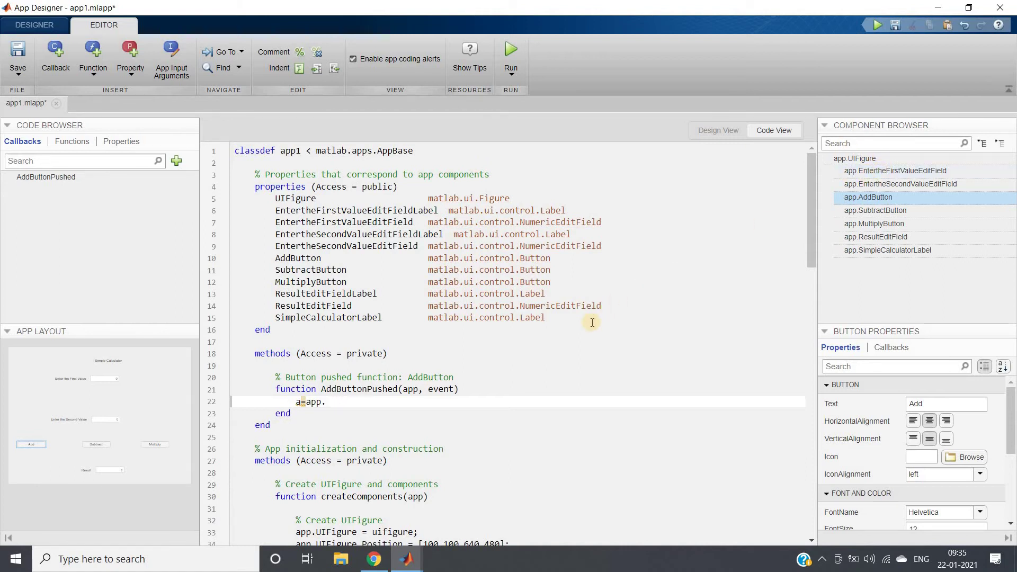
type("ntertheFirstValueE")
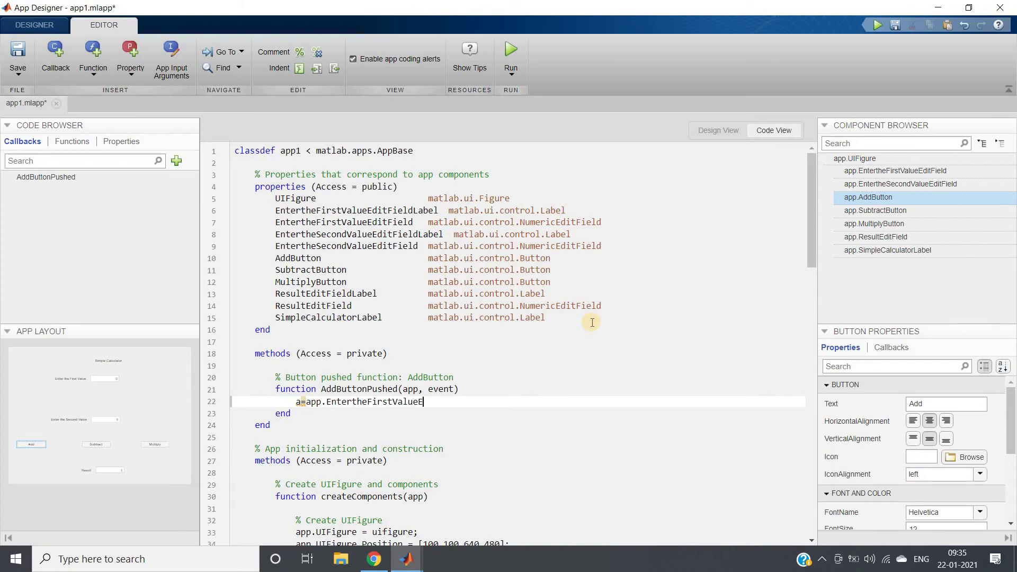
type("ditFie")
type("ld.Val")
type("ue;")
key("Return")
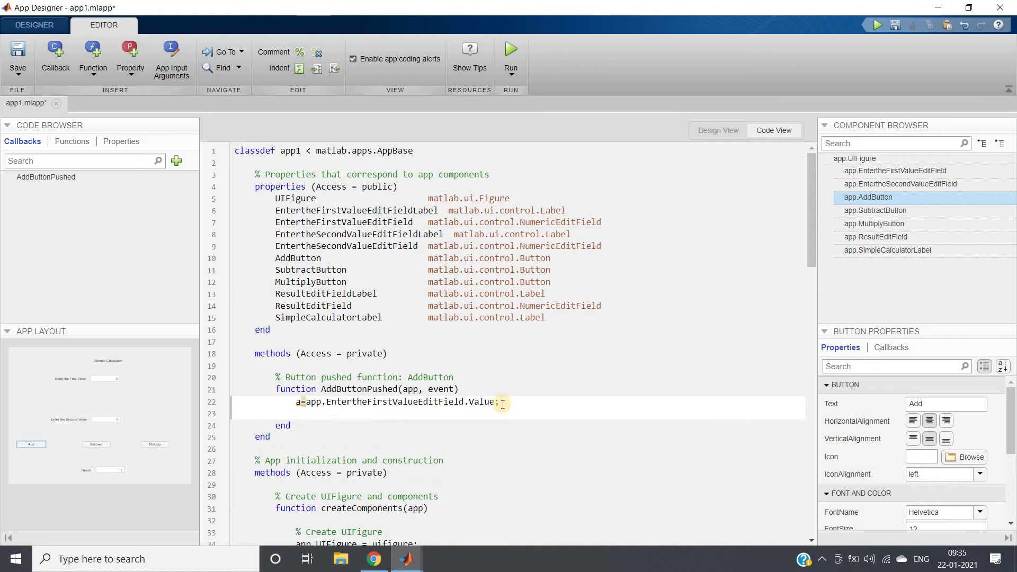
Duplicate that line as b, reading the Second Value edit field
left_click_drag(501, 402, 296, 403)
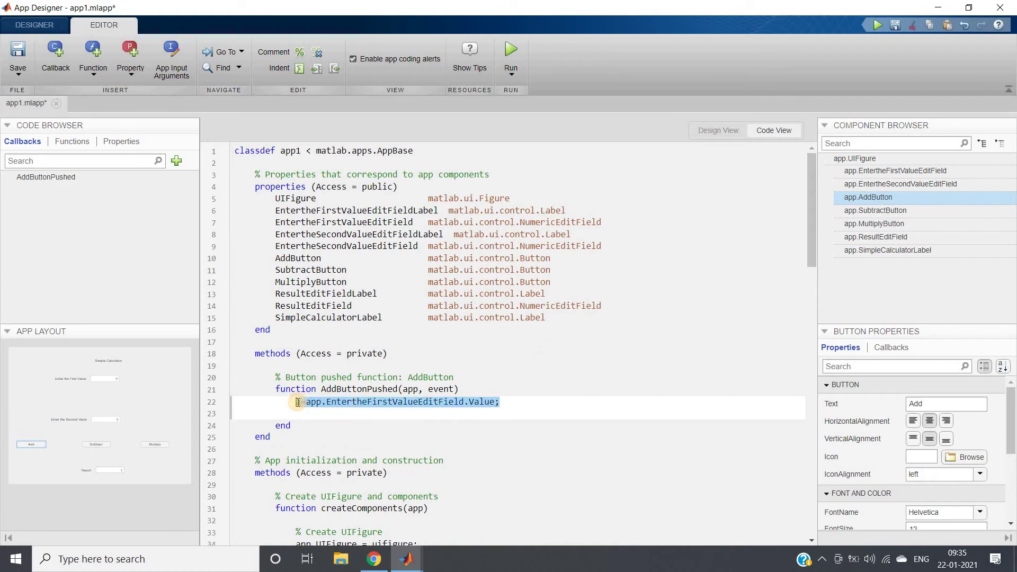
key("ctrl+c")
left_click(300, 415)
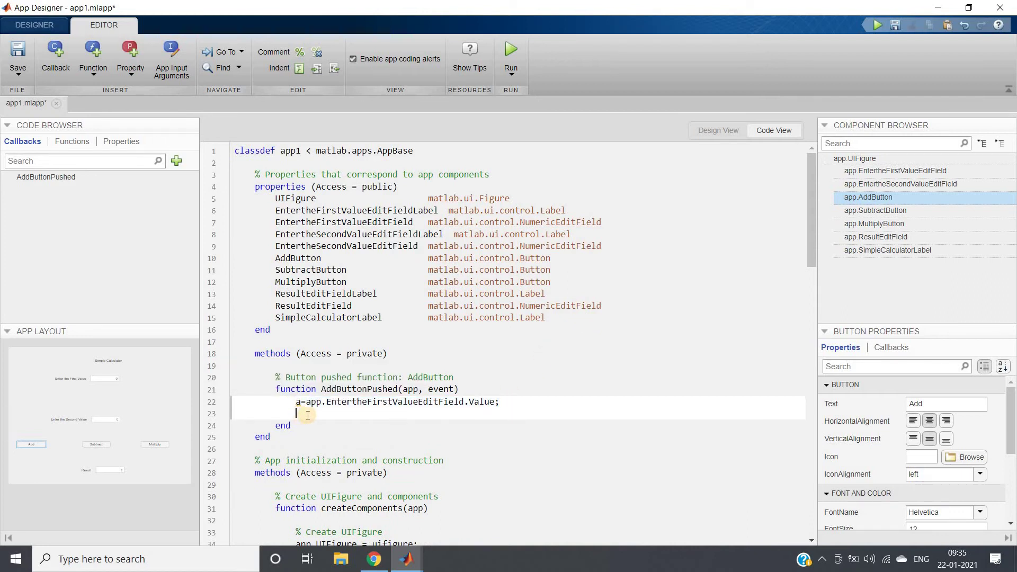
key("ctrl+v")
double_click(300, 414)
type("b")
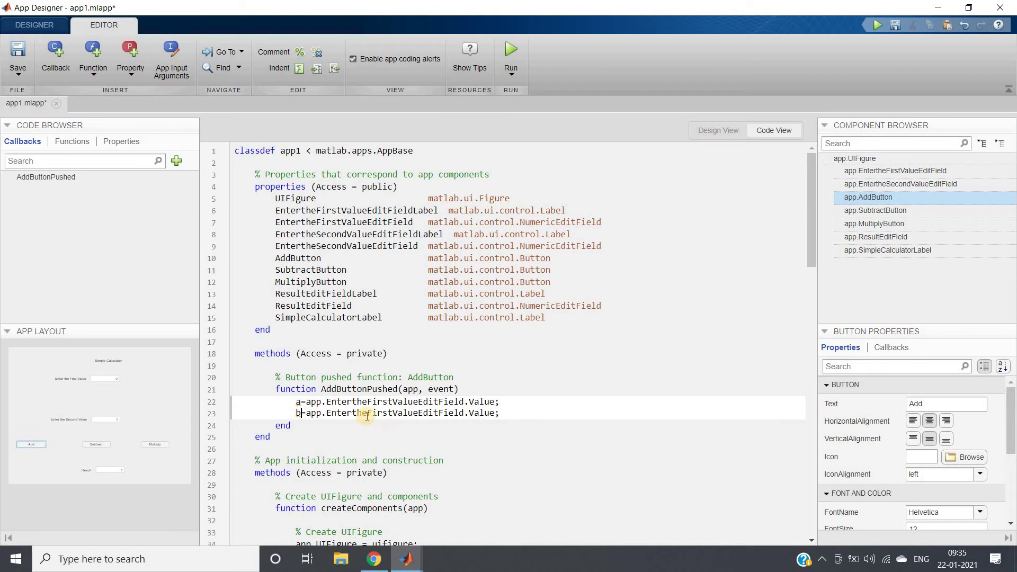
left_click_drag(367, 413, 393, 416)
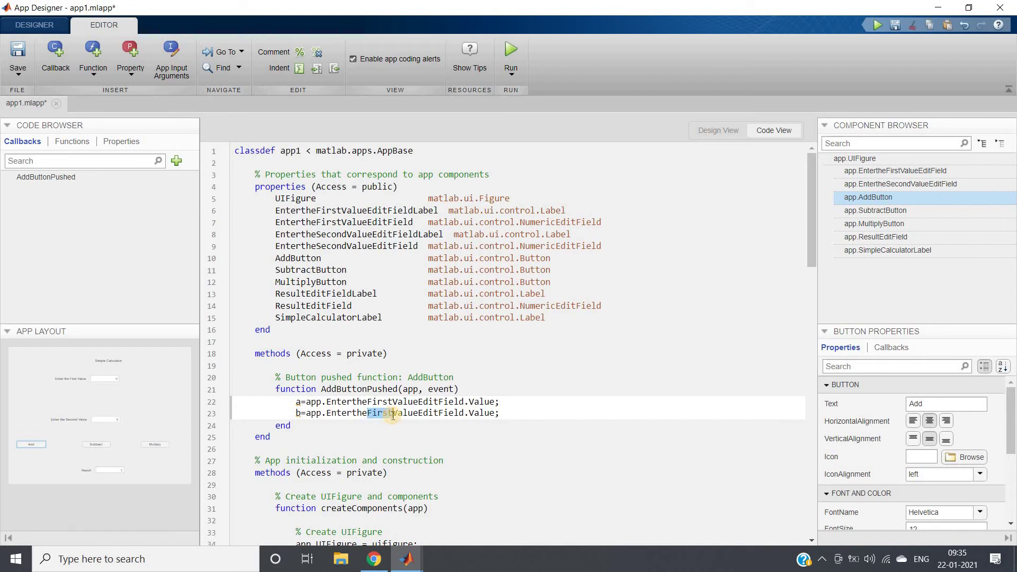
type("Secon")
type("d")
left_click(511, 415)
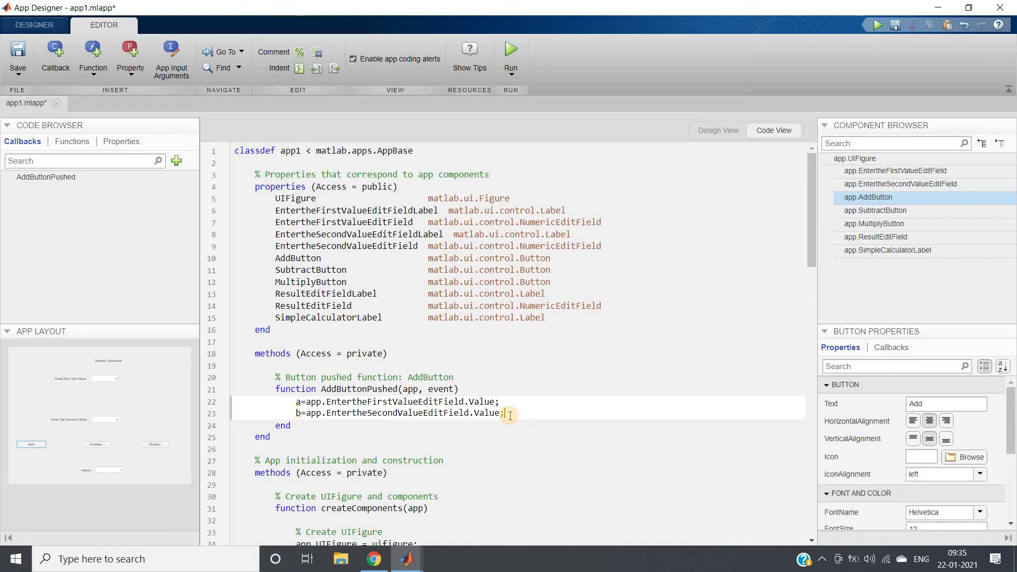
Paste the assignment onto line 25 and change its field to the Result edit field
key("Return")
type("c=a+b;")
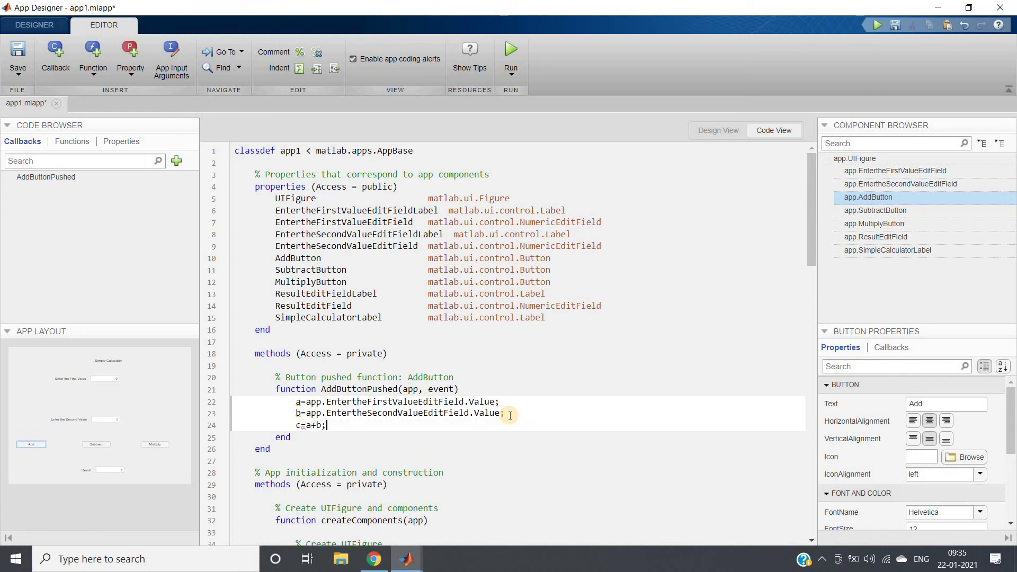
key("Return")
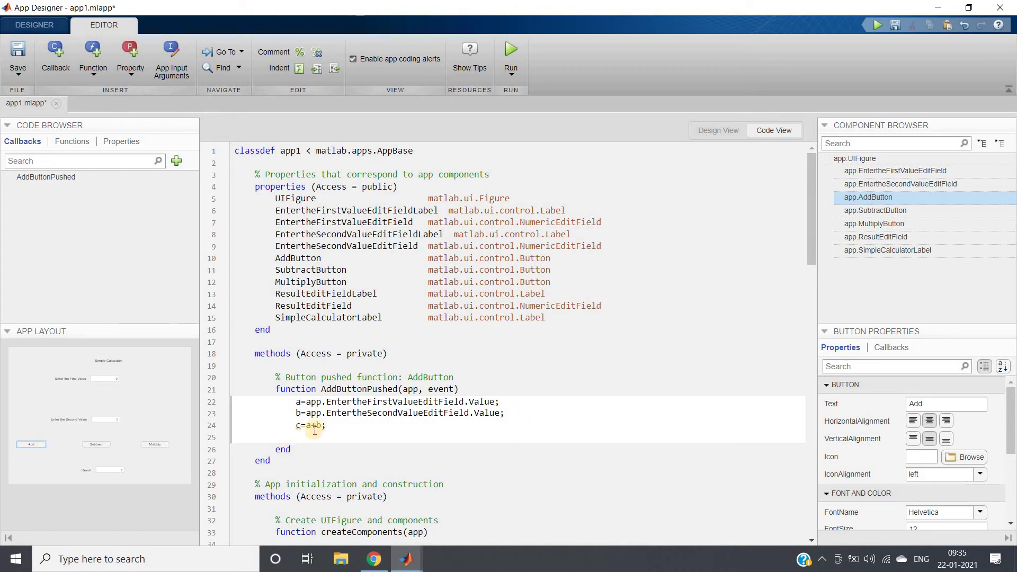
key("ctrl+v")
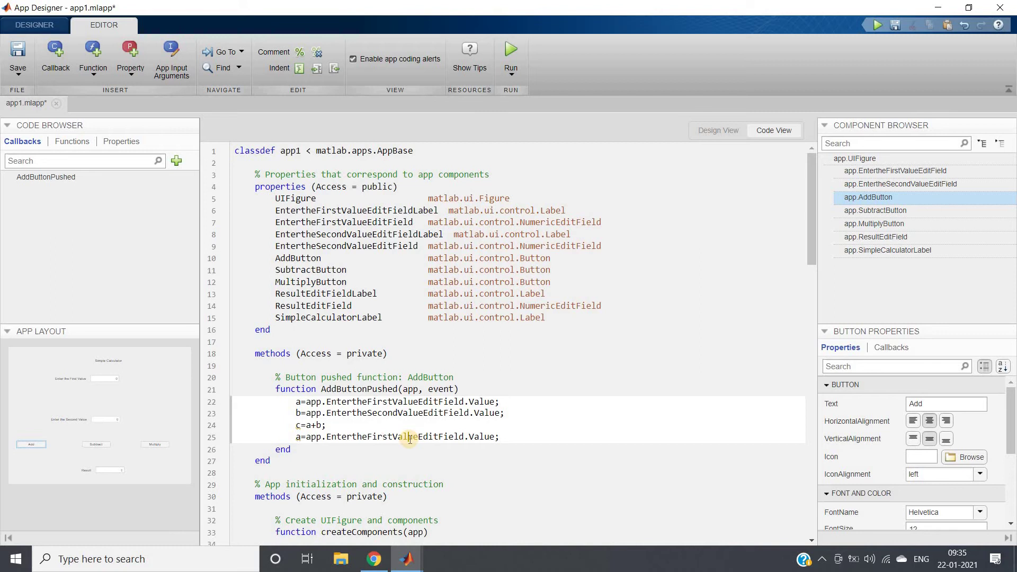
double_click(411, 438)
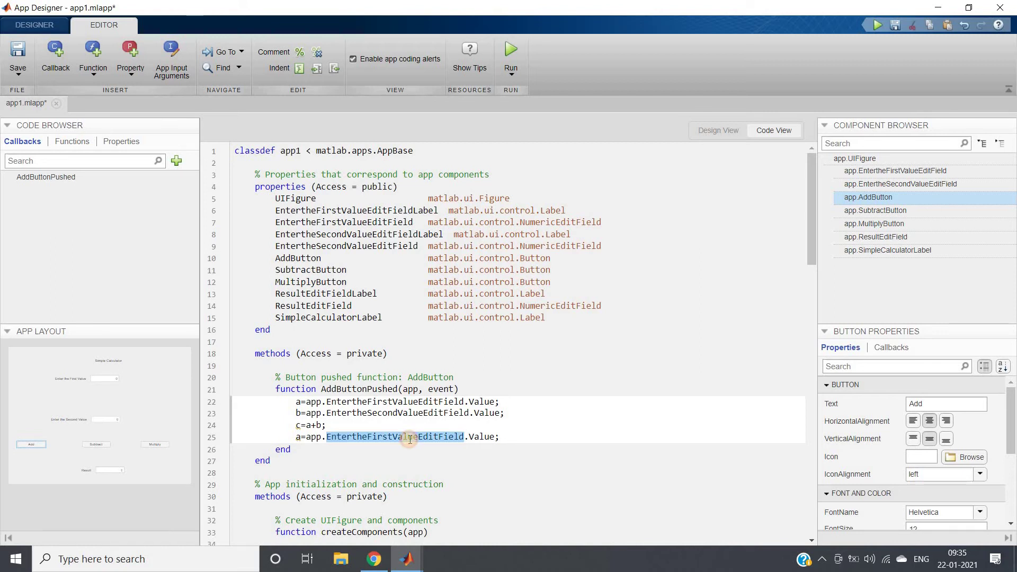
left_click(410, 438)
left_click_drag(418, 438, 327, 437)
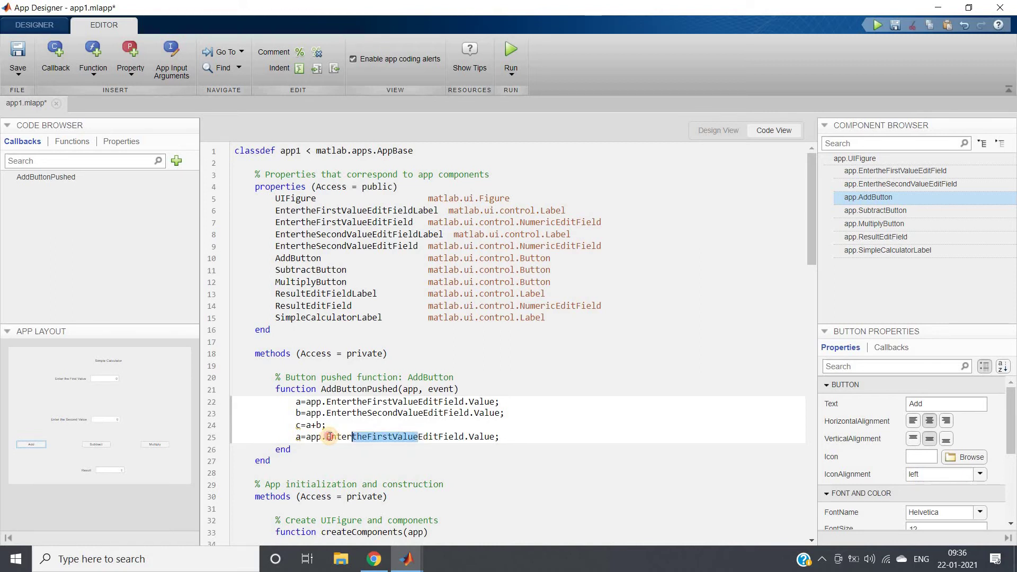
type("Result")
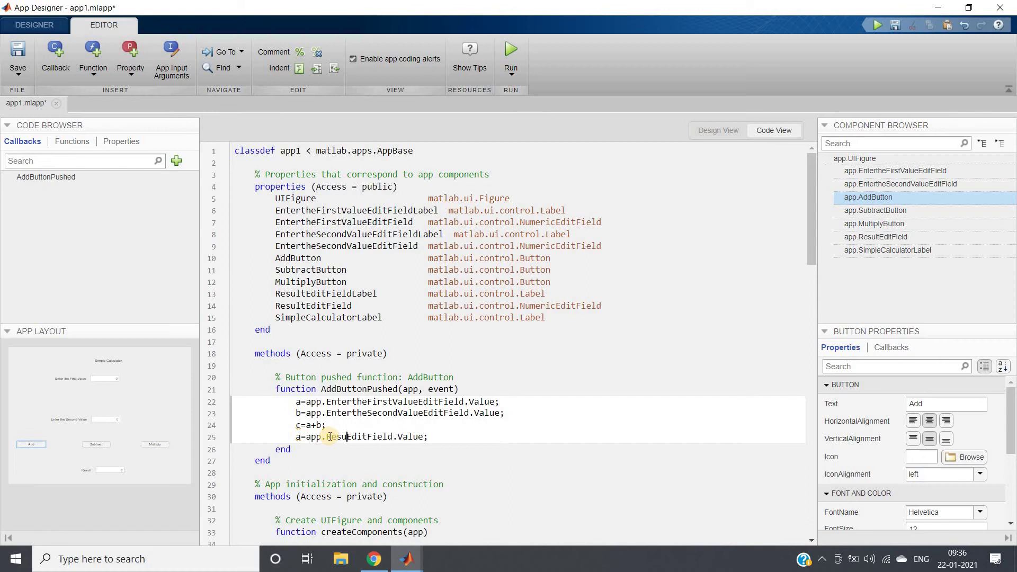
Tidy line 25 into app.ResultEditField.Value=c; and select lines 22–25
left_click(304, 437)
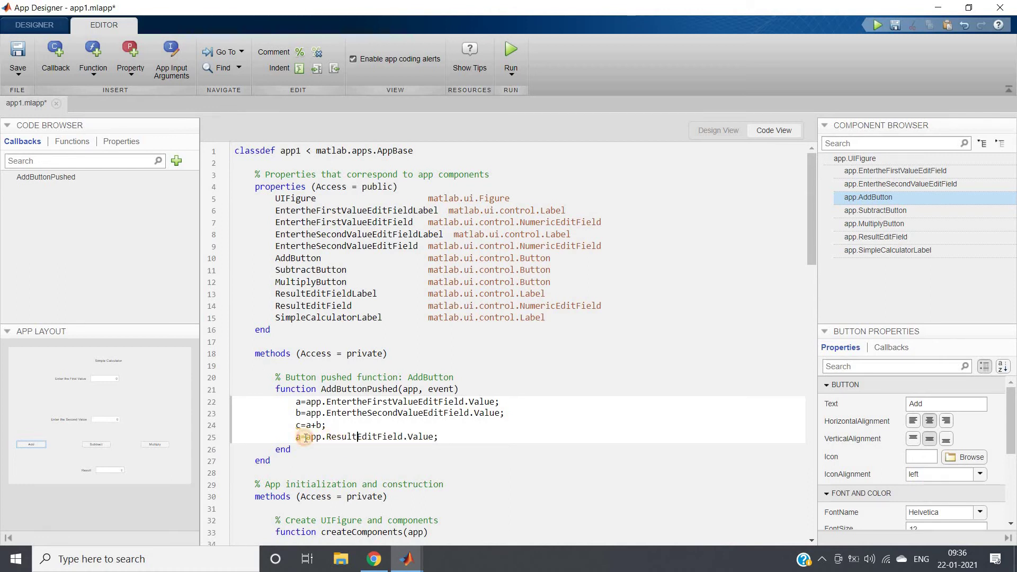
key("BackSpace")
key("BackSpace")
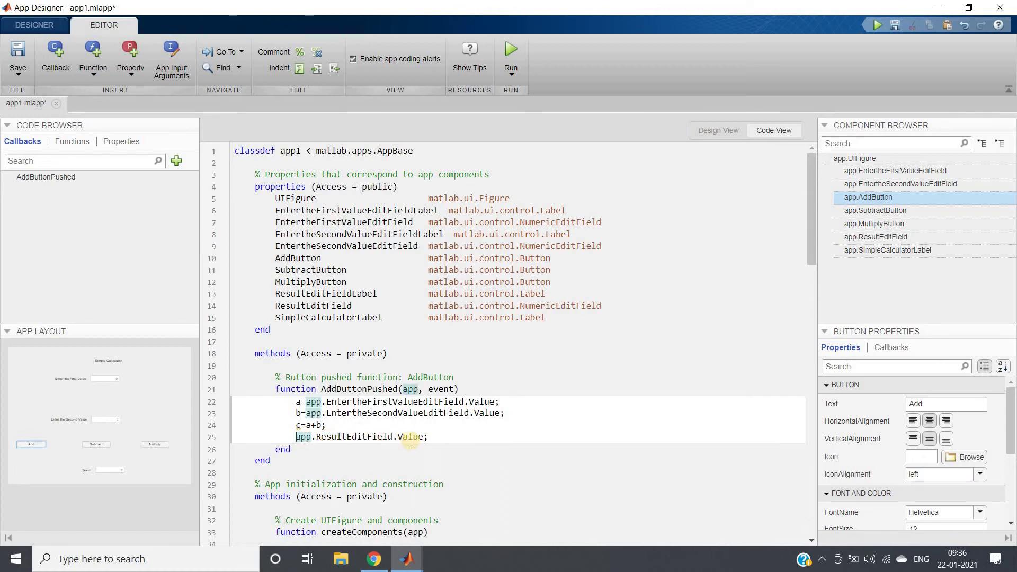
left_click(437, 440)
key("BackSpace")
type("=c")
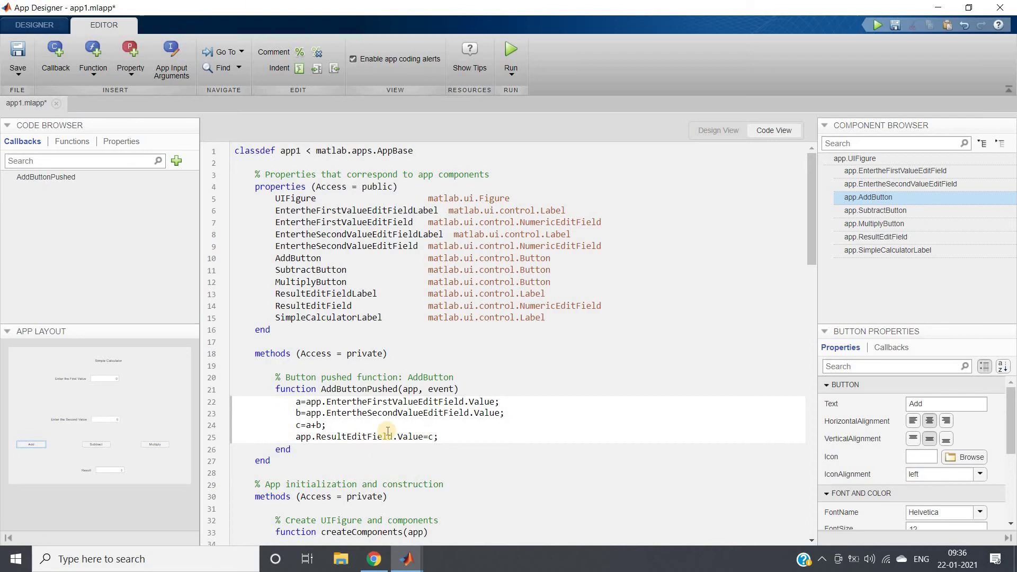
type(";")
left_click(447, 434)
Create the Subtract callback with the pasted code, computing c=a-b
left_click(296, 404, "shift")
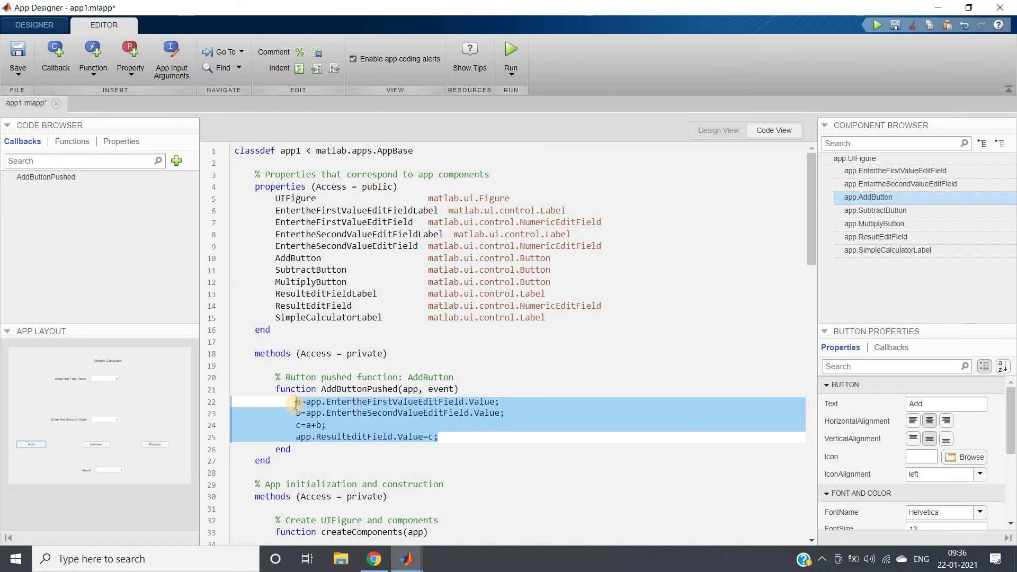
left_click(296, 404)
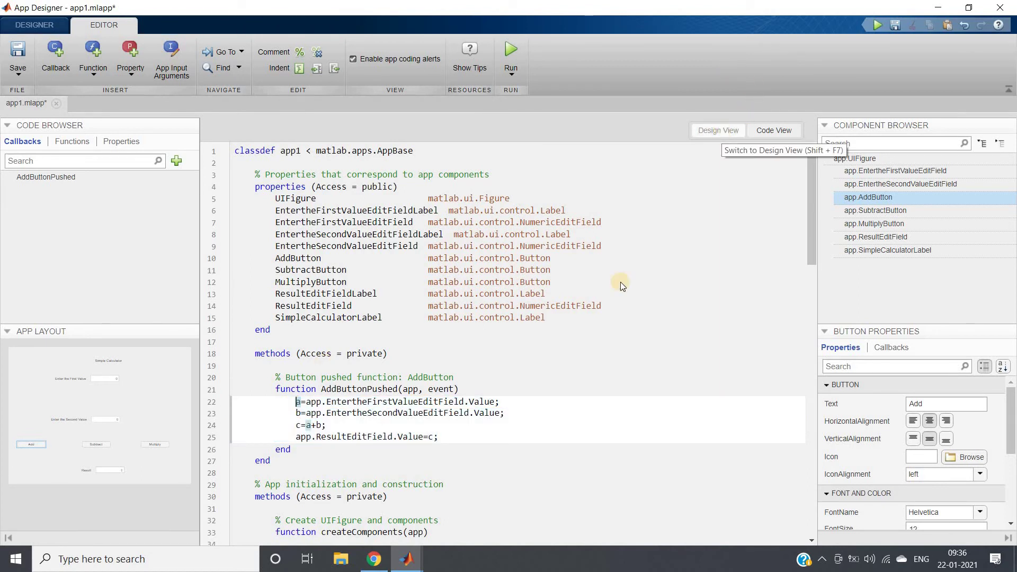
key("shift+F7")
right_click(500, 398)
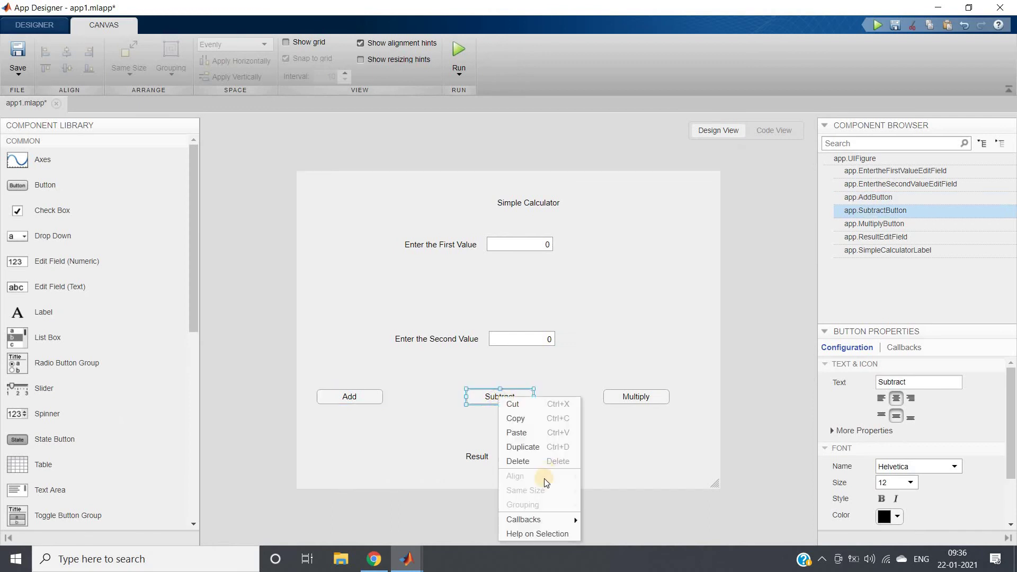
mouse_move(524, 519)
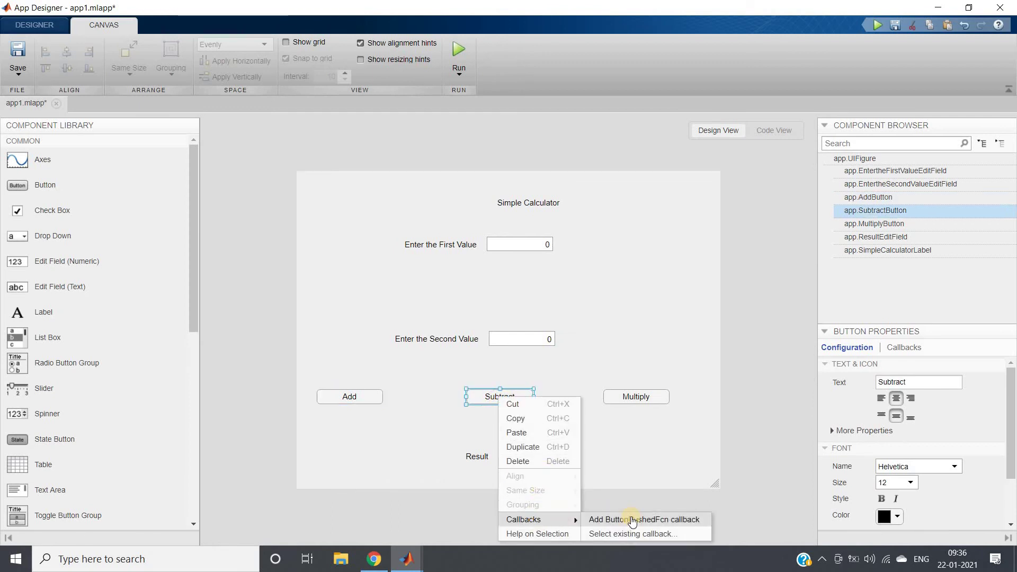
left_click(632, 520)
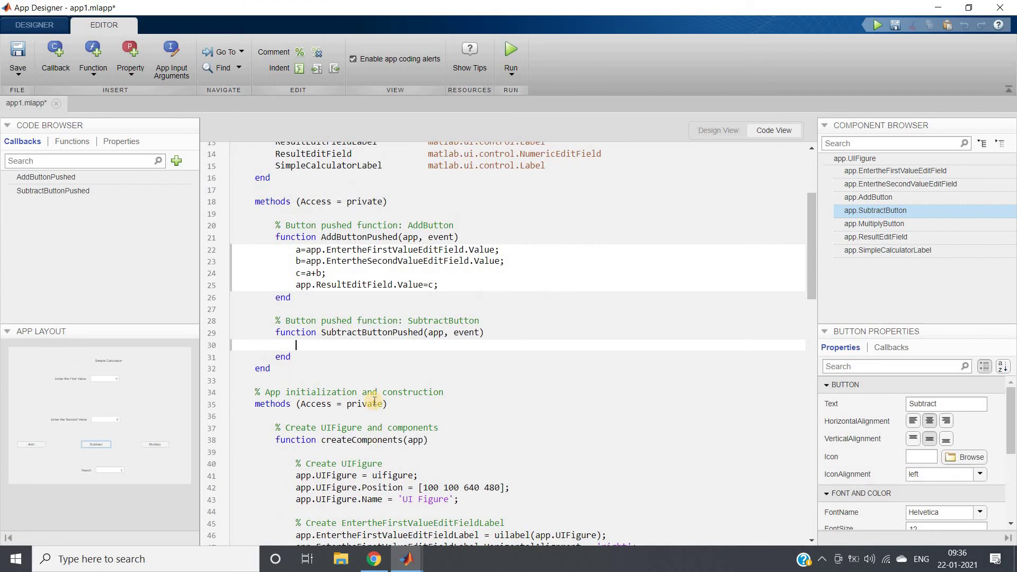
key("ctrl+v")
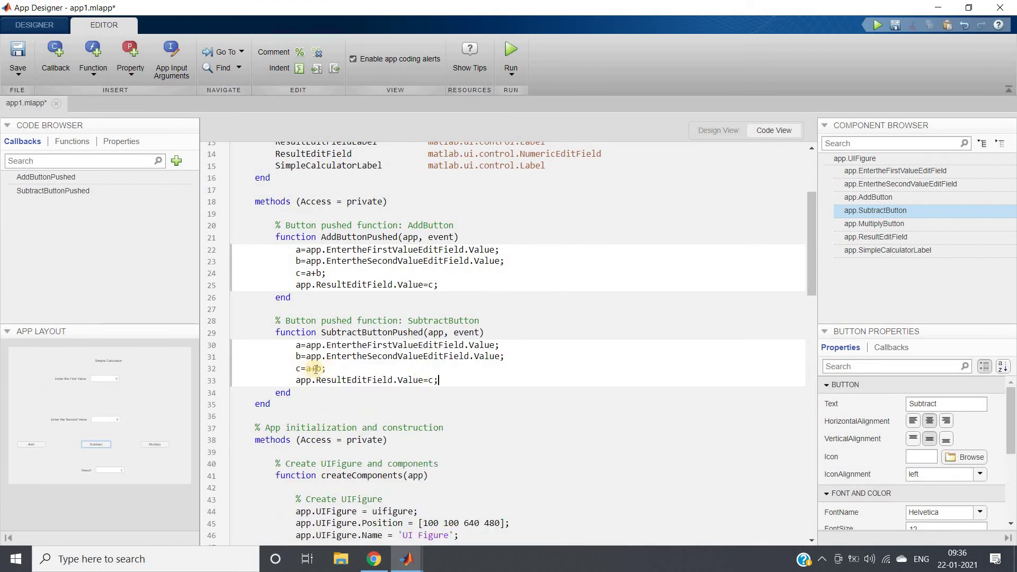
left_click(317, 369)
key("BackSpace")
type("-")
Create the Multiply callback with the pasted code, computing c=a*b
left_click(739, 137)
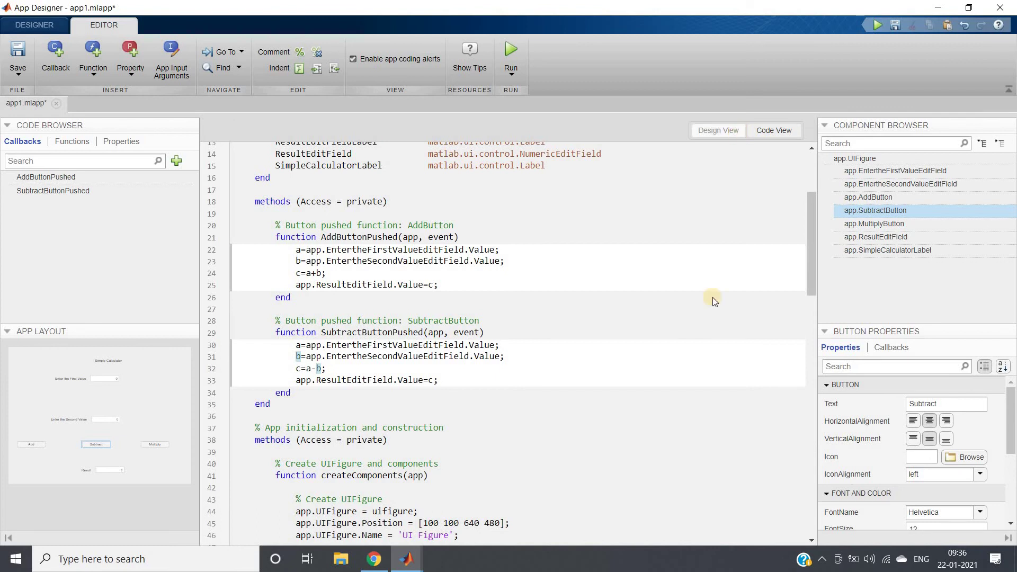
left_click(632, 404)
right_click(634, 403)
mouse_move(657, 522)
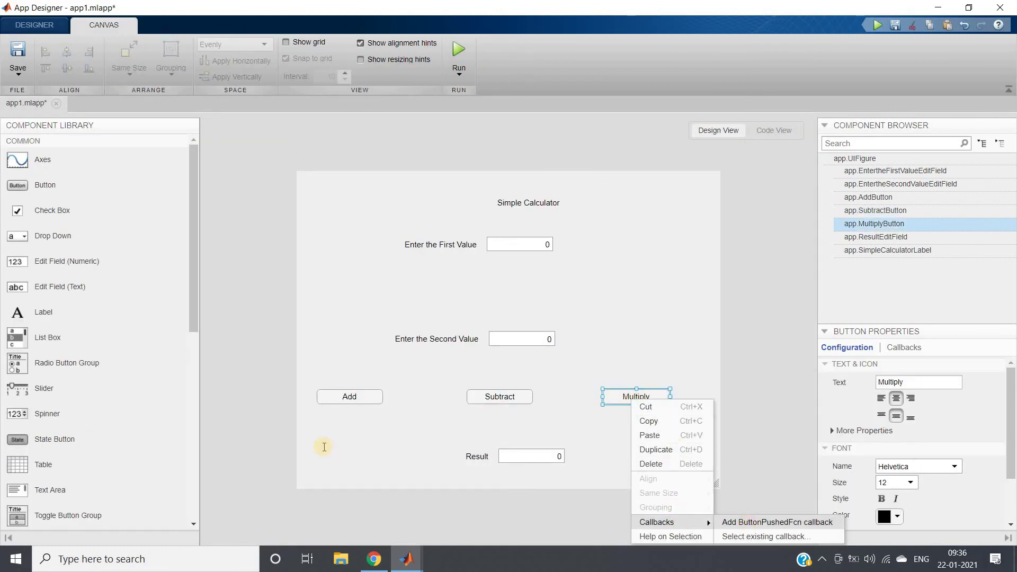
left_click(748, 524)
type("a=app.EntertheFirstValueEditField.Value;             b=app.EntertheSecondValueEditField.Value;             c=a+b;             app.ResultEditField.Value=c;")
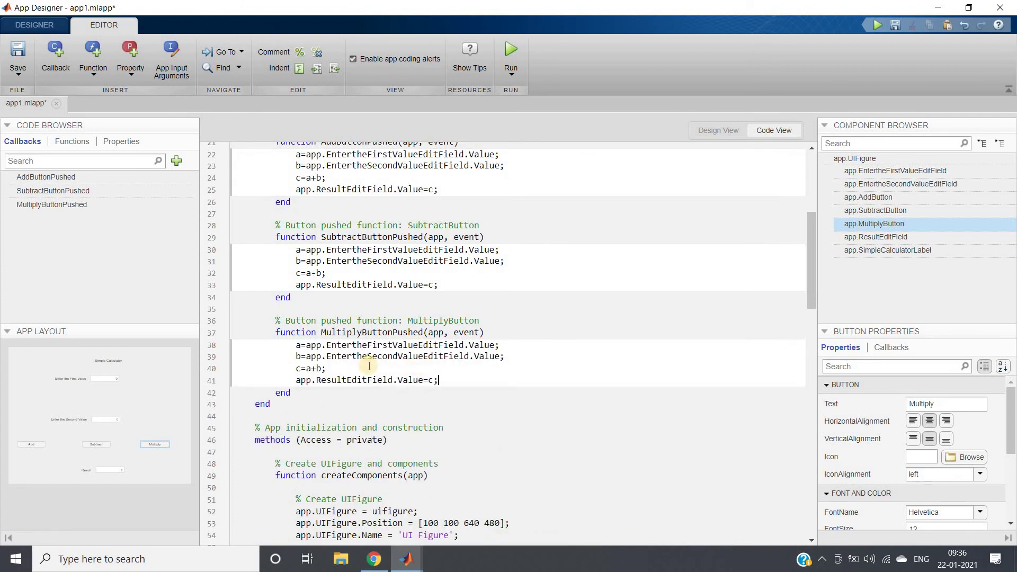
left_click(317, 370)
key("BackSpace")
type("*")
left_click(523, 389)
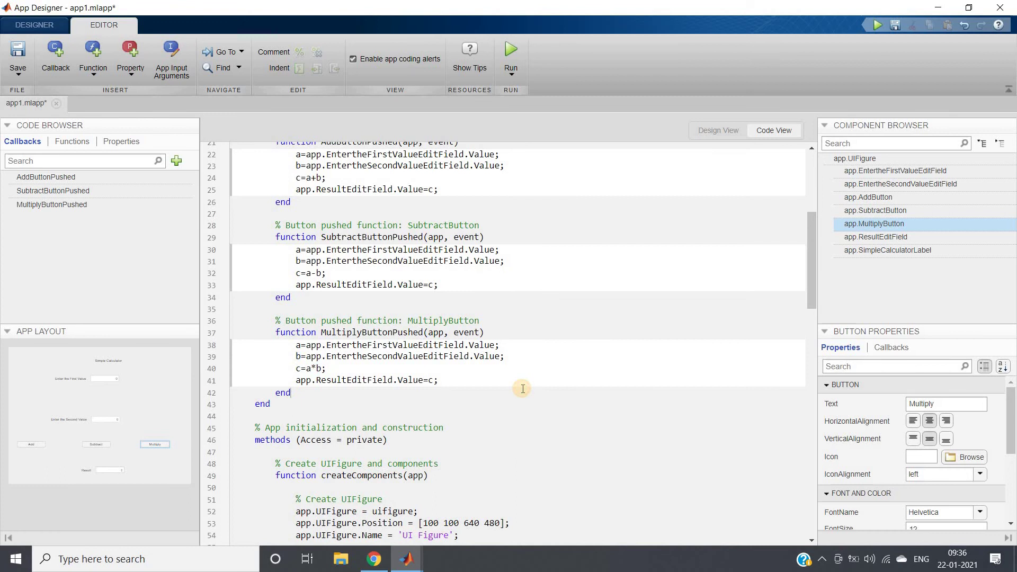
Save the app as app1 using Save As and run it
left_click(13, 76)
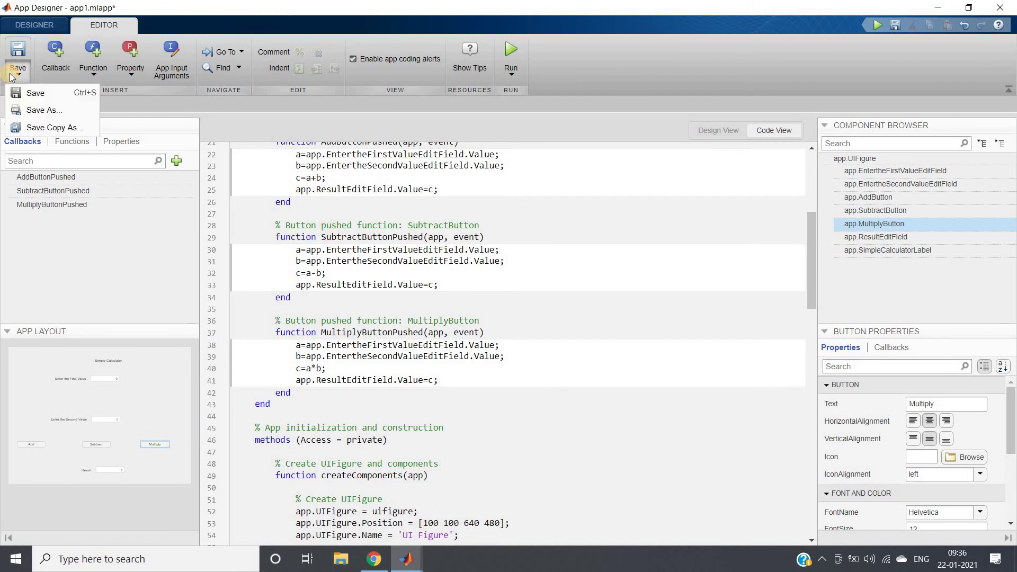
left_click(42, 110)
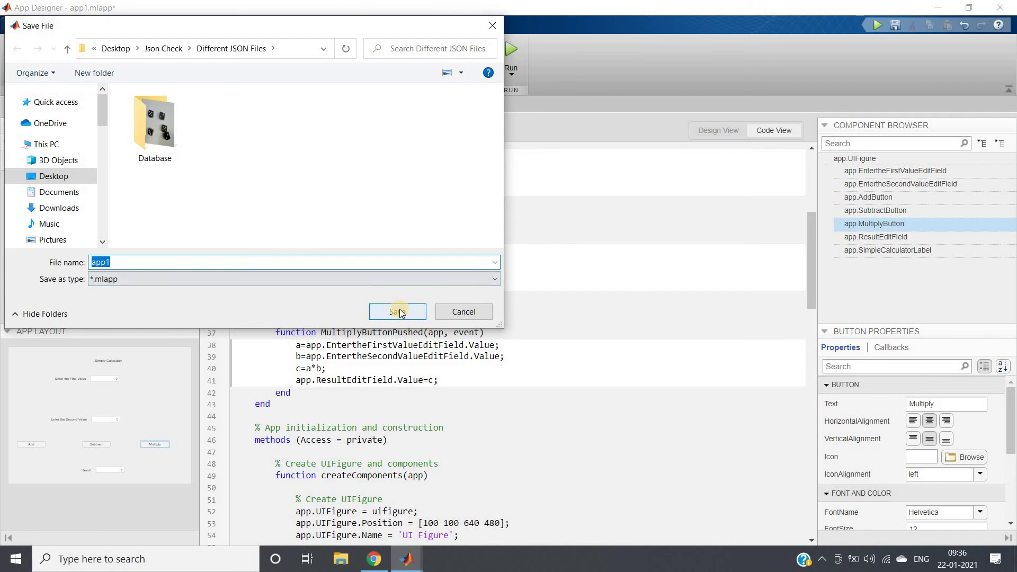
left_click(399, 311)
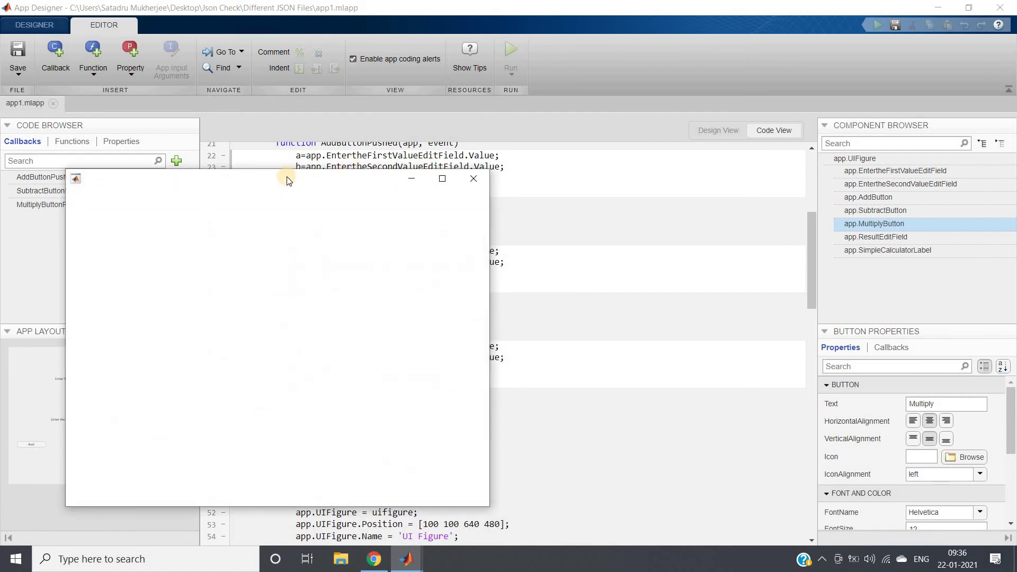
left_click(279, 181)
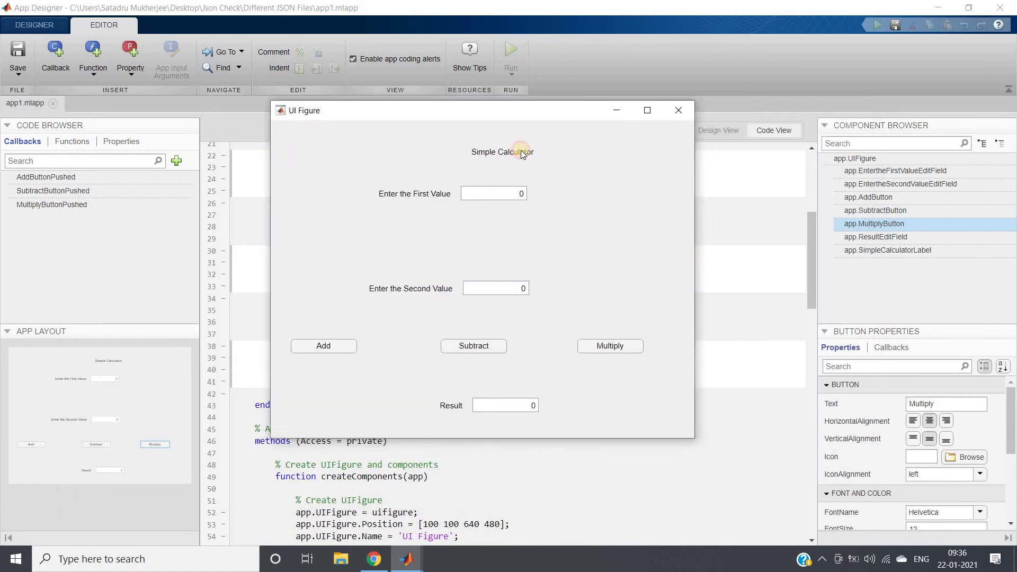
Enter 10 and 20, then run Add, Subtract and Multiply (30, -10, 200)
left_click(646, 109)
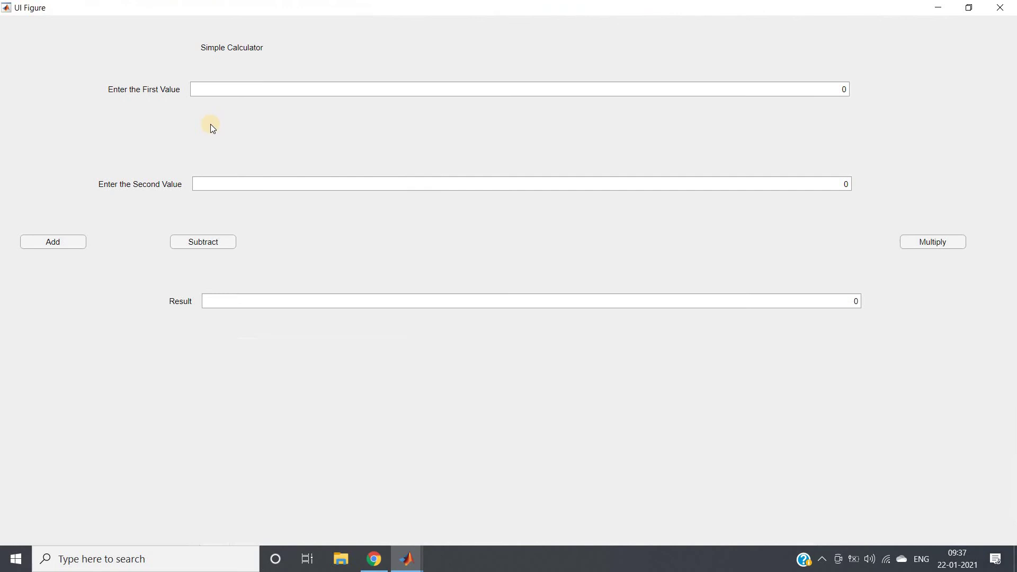
left_click(342, 94)
type("100")
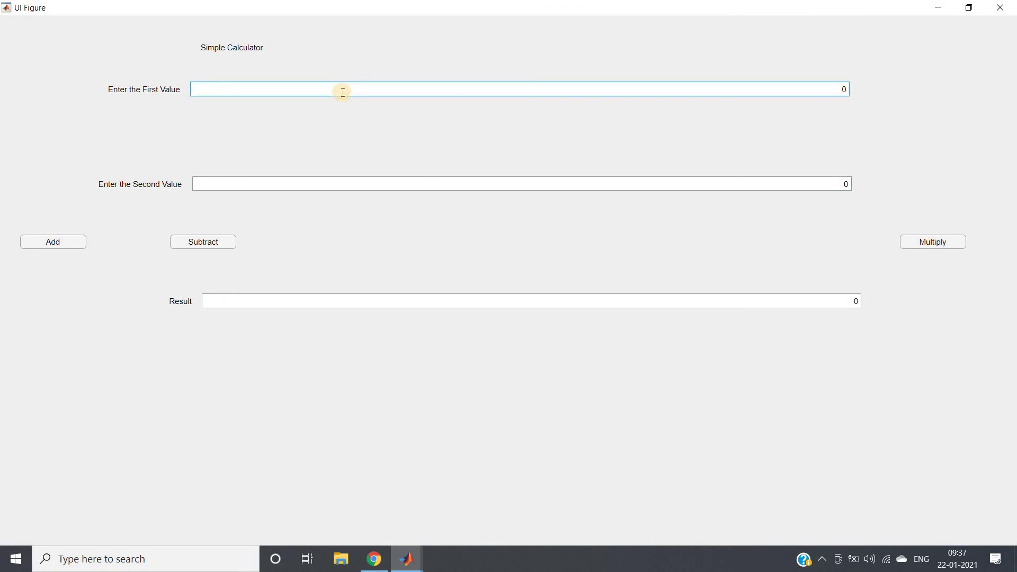
left_click(969, 8)
key("BackSpace")
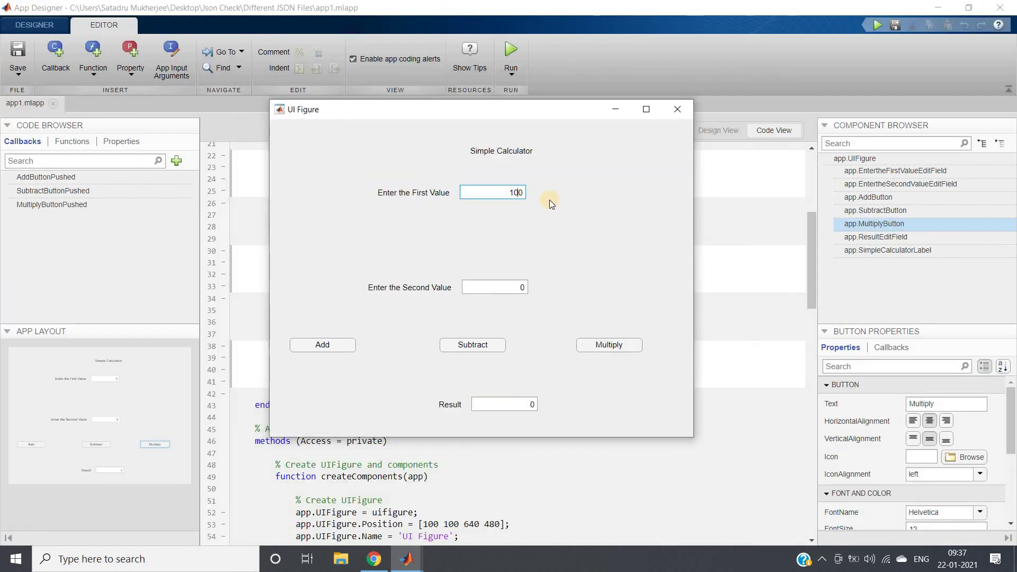
key("BackSpace")
key("BackSpace")
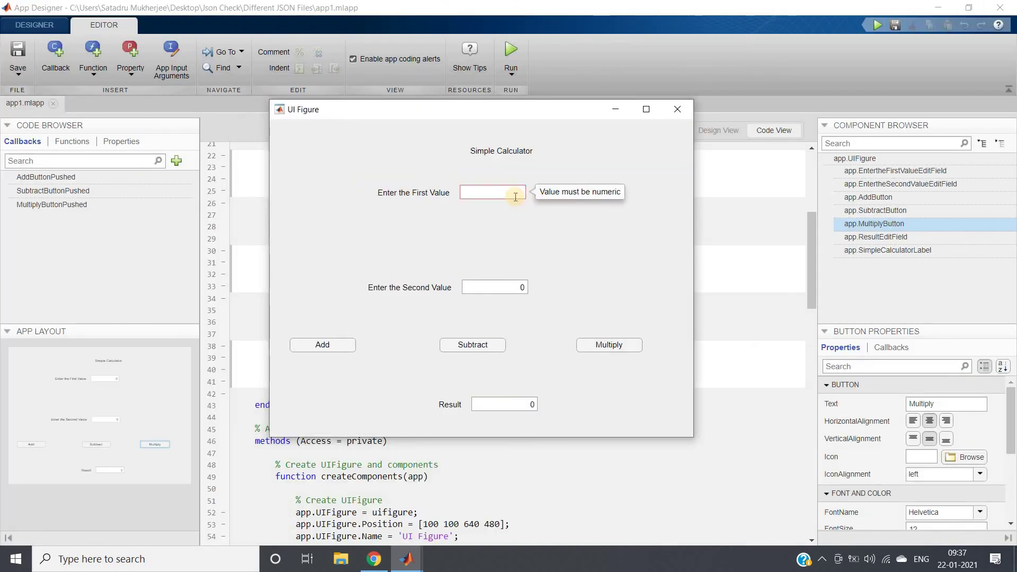
type("10")
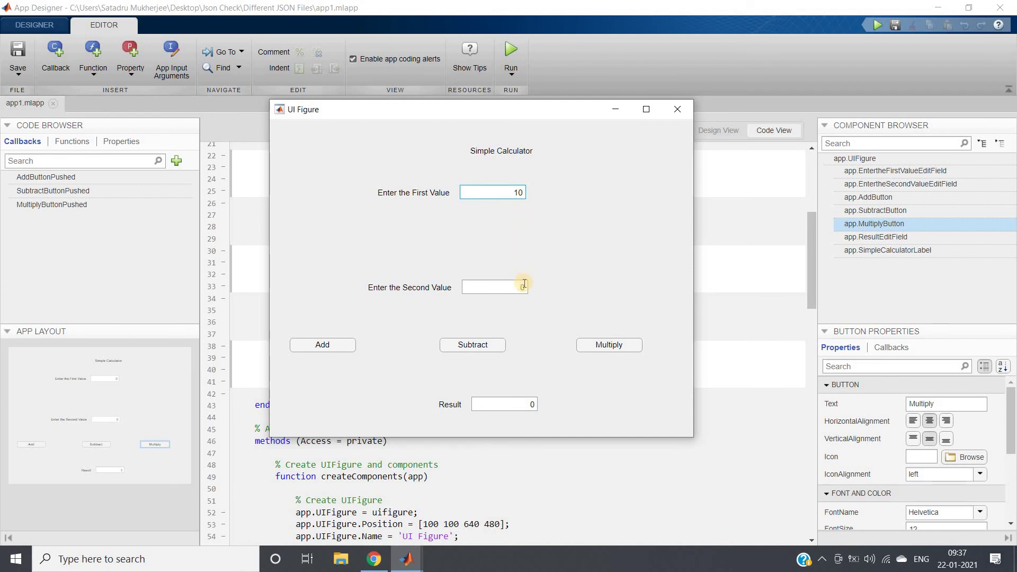
left_click(523, 286)
type("20")
left_click(553, 292)
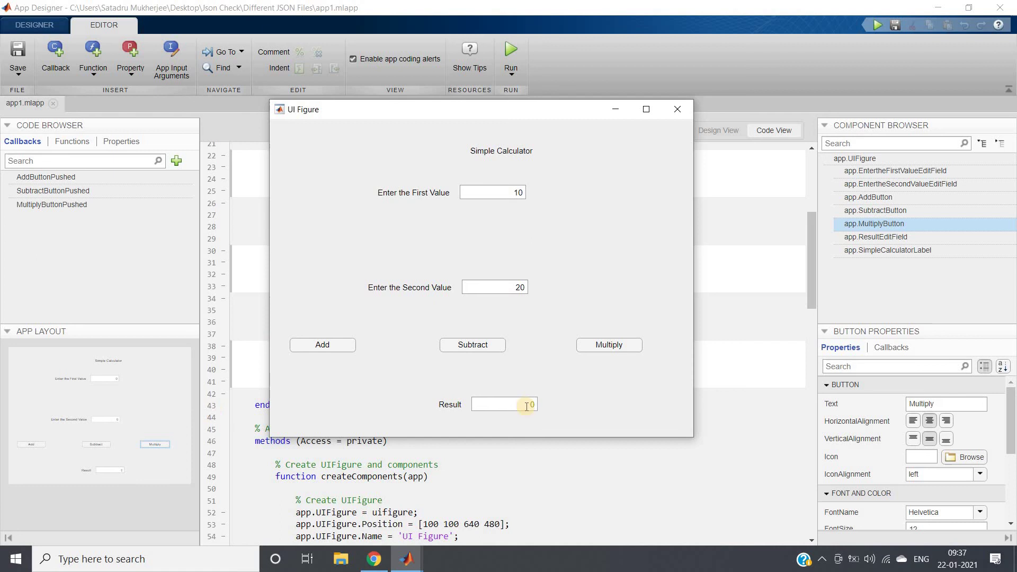
left_click(336, 341)
left_click(466, 346)
left_click(610, 346)
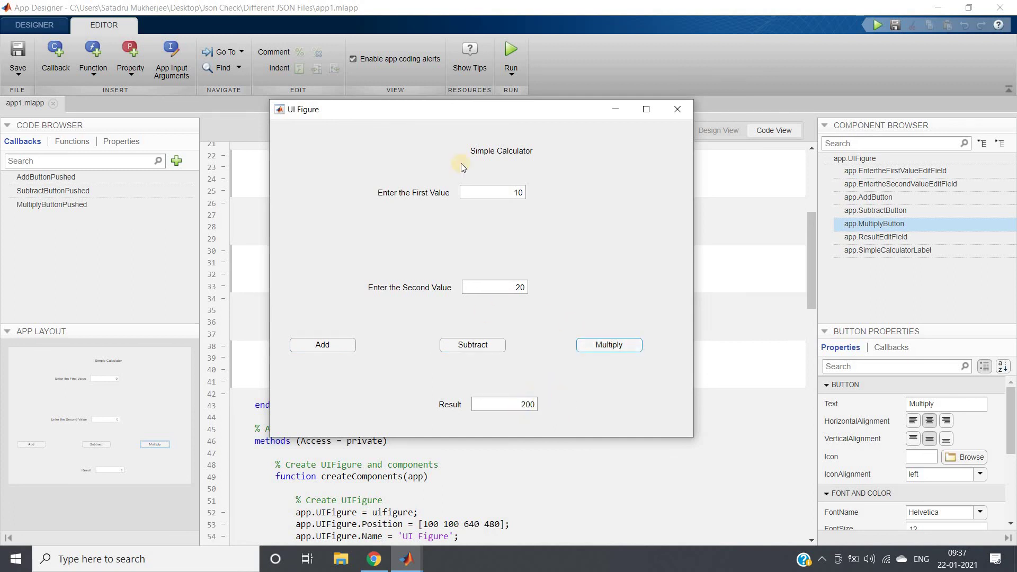
Change the first value to 0 and rerun all three operations (20, -20, 0)
double_click(519, 191)
key("BackSpace")
type("0")
left_click(314, 344)
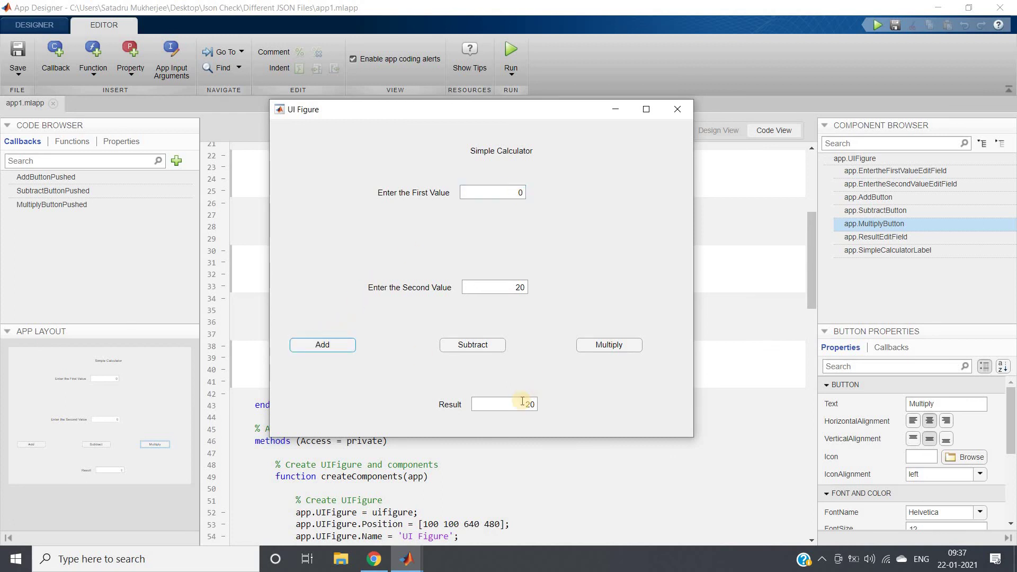
left_click(477, 347)
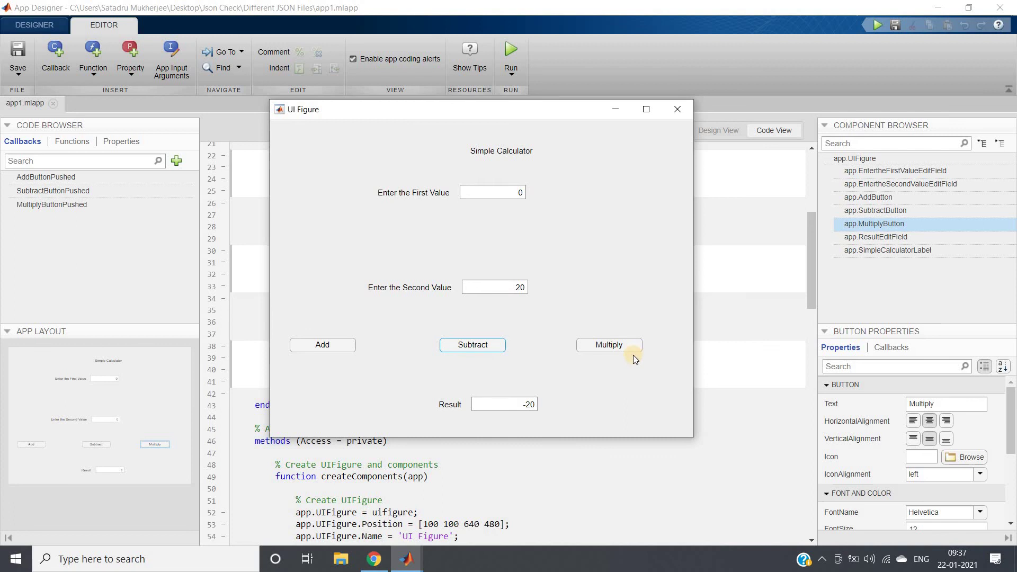
left_click(615, 345)
Close the running Simple Calculator window and switch App Designer back to Design View
left_click(677, 109)
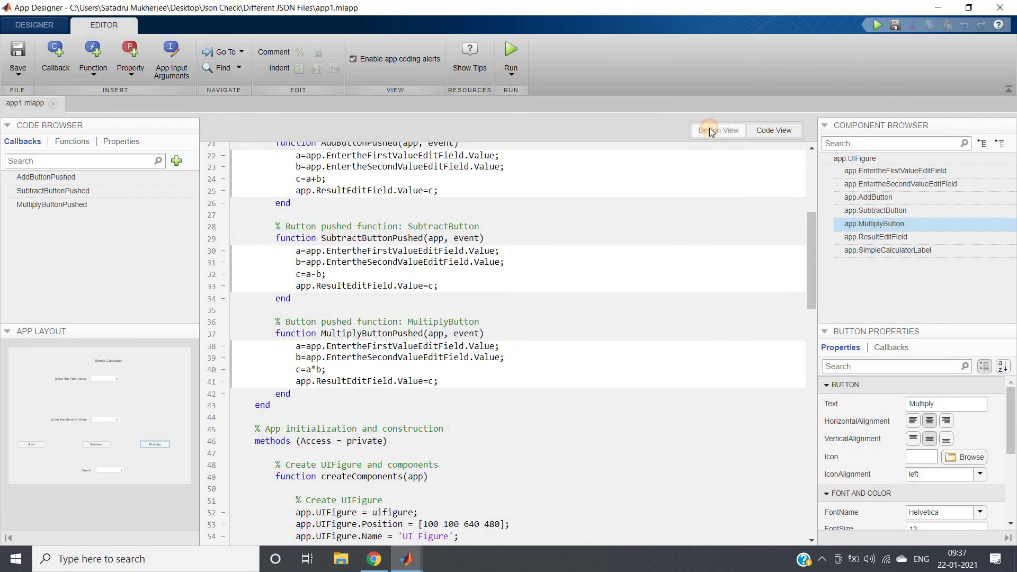
left_click(710, 130)
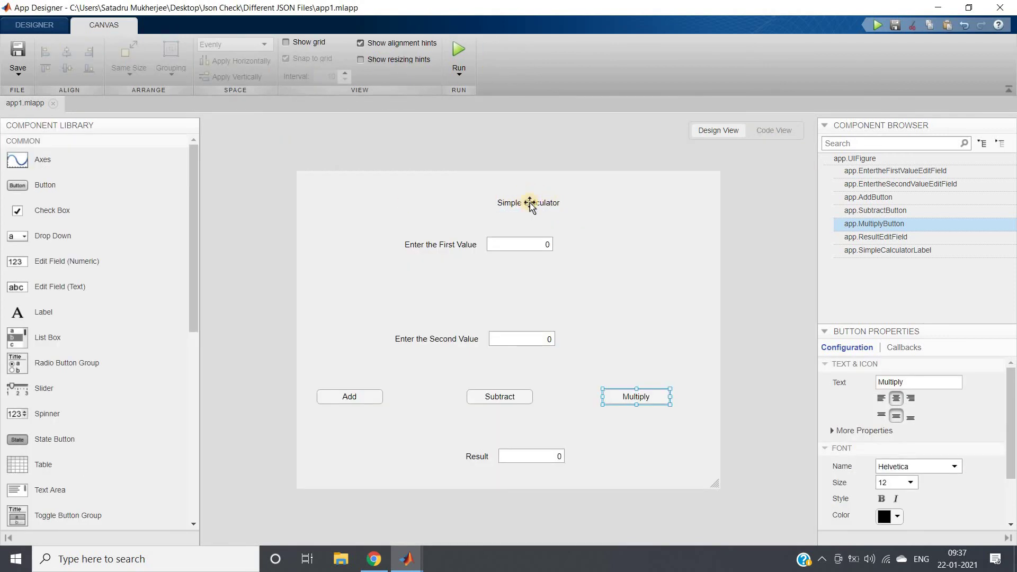